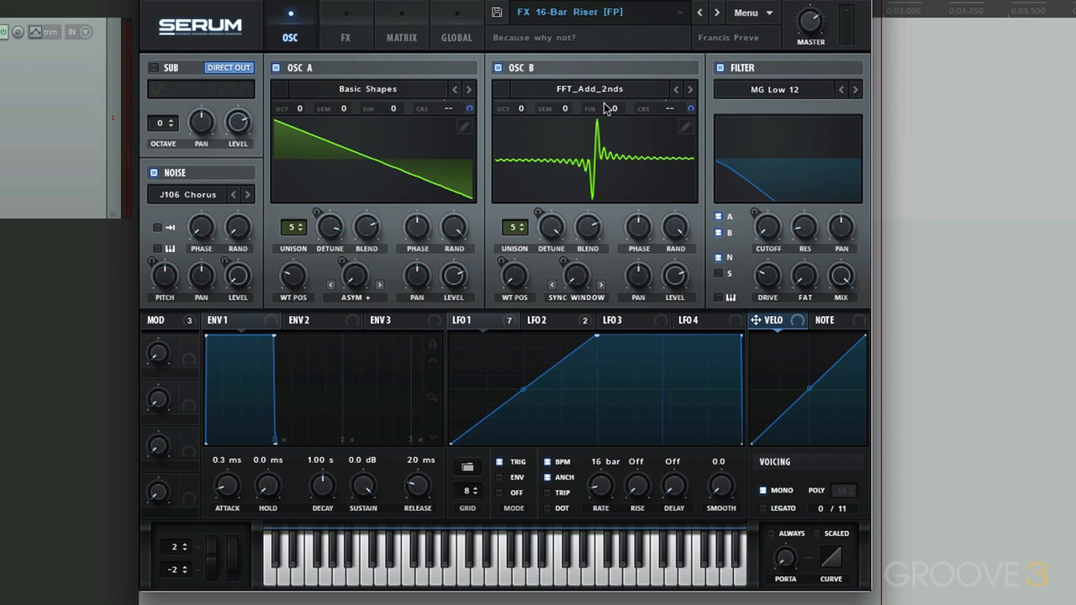
- Review the preset's effects rack and inspect which controls the mod wheel, LFO 1 and LFO 2 modulate
left_click(345, 41)
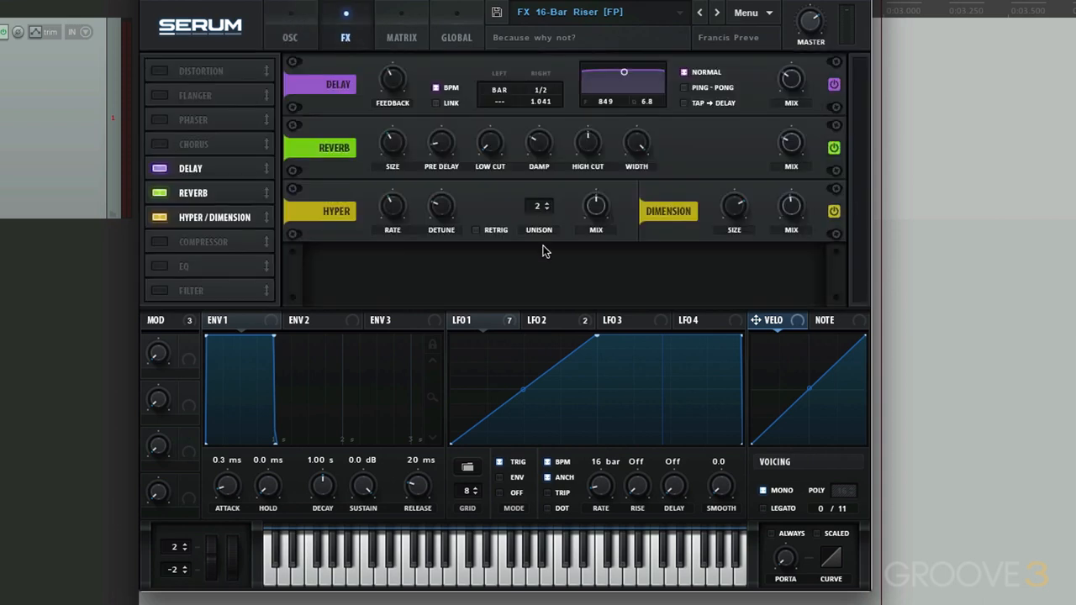
left_click(296, 37)
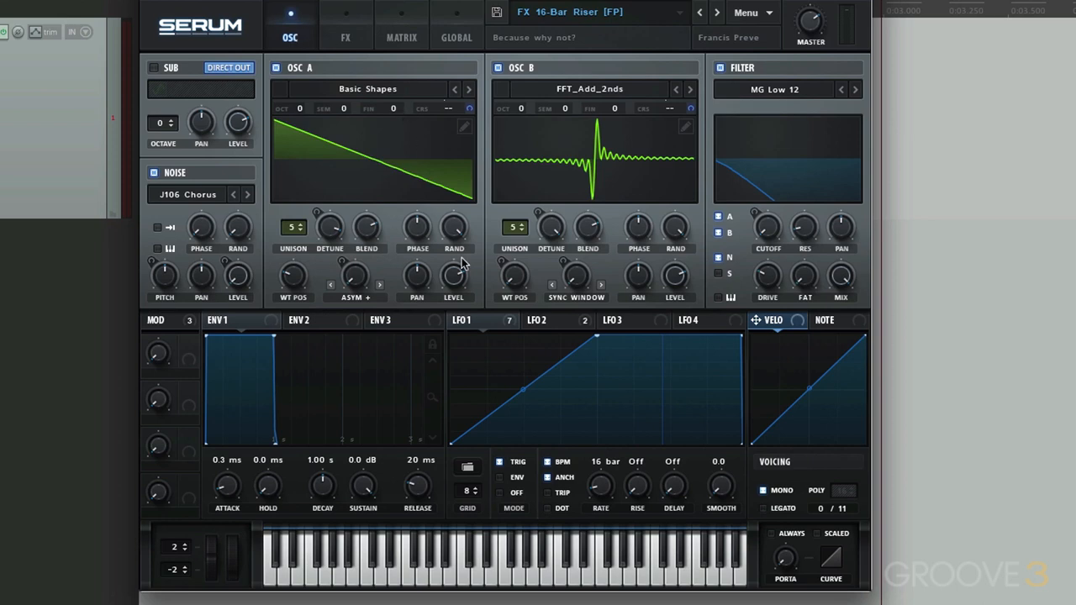
mouse_move(173, 322)
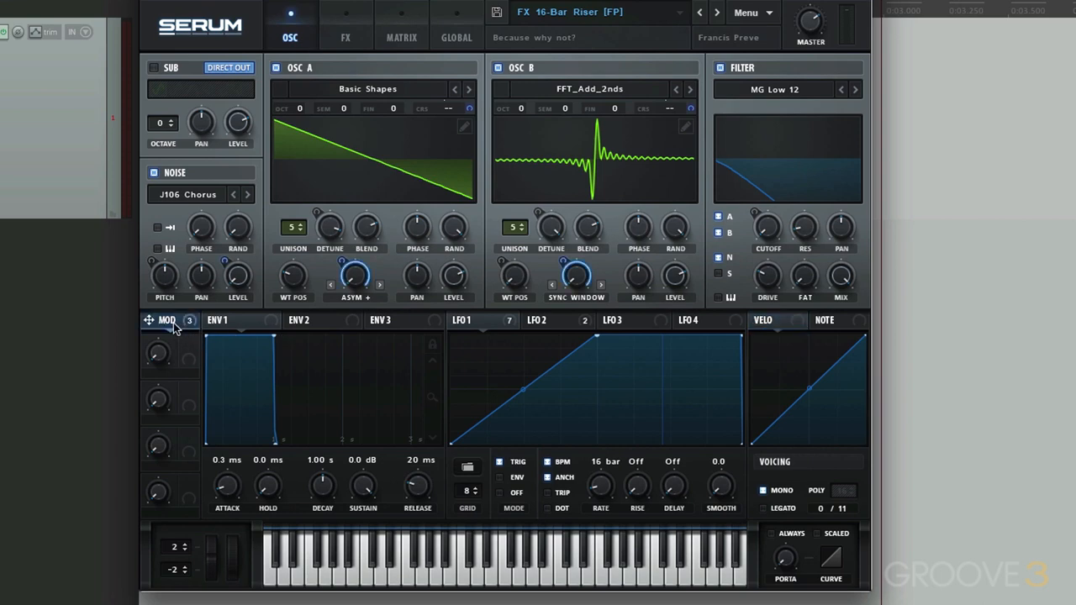
mouse_move(489, 325)
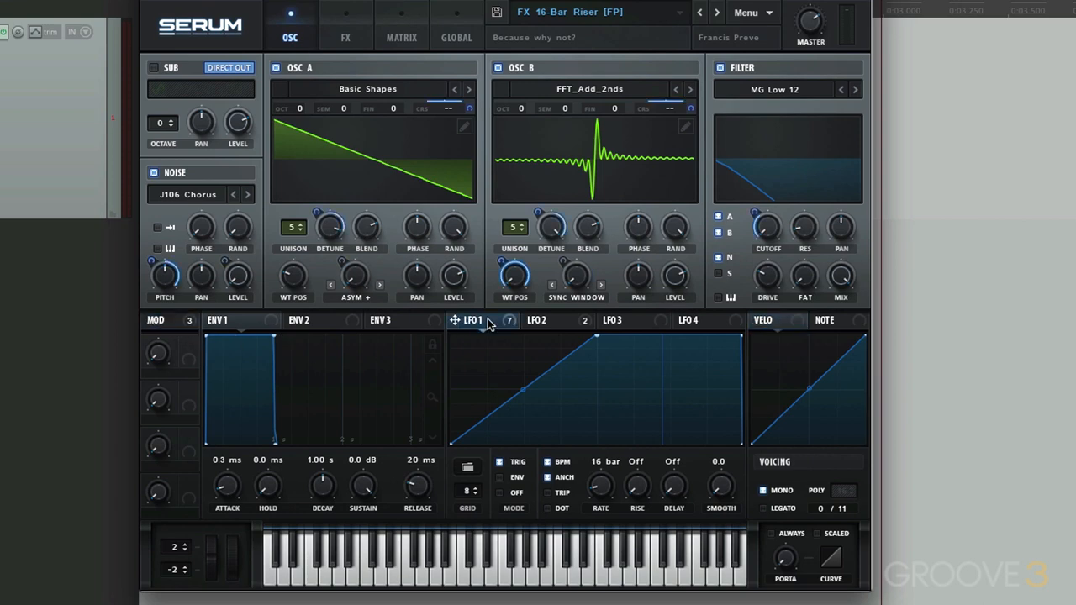
left_click(565, 326)
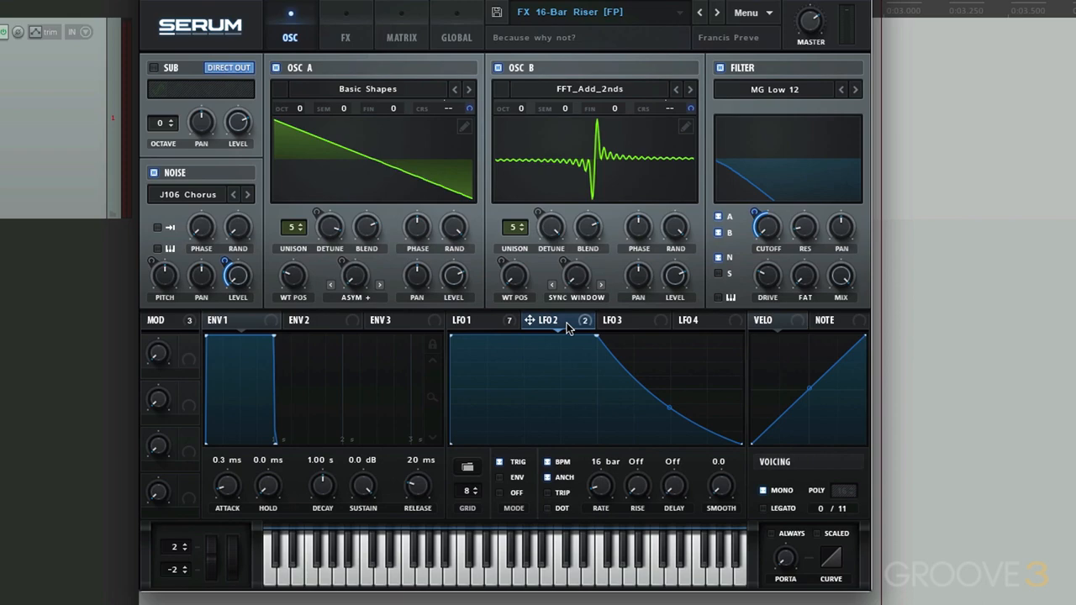
- Examine all assignments in the modulation matrix and locate the coarse pitch destinations on oscillators A and B
left_click(404, 37)
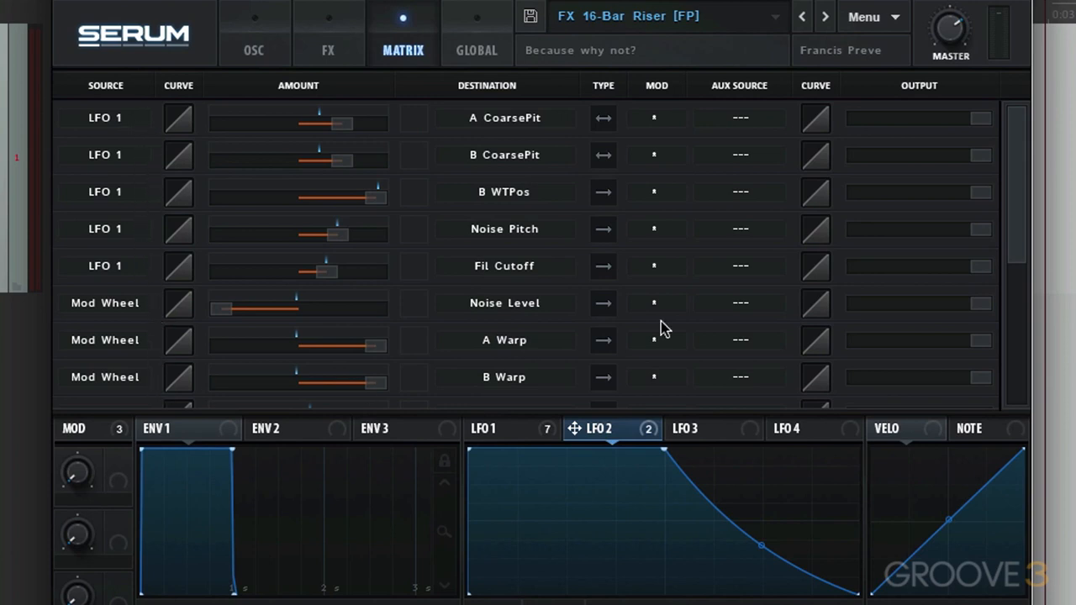
scroll(1003, 181, "down", 5)
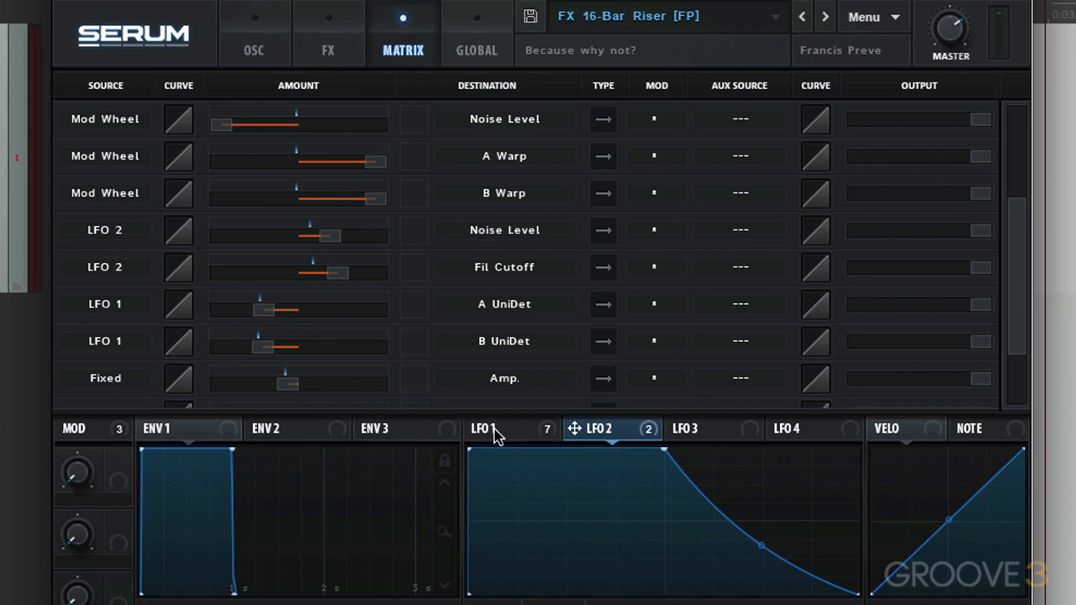
scroll(1017, 320, "up", 5)
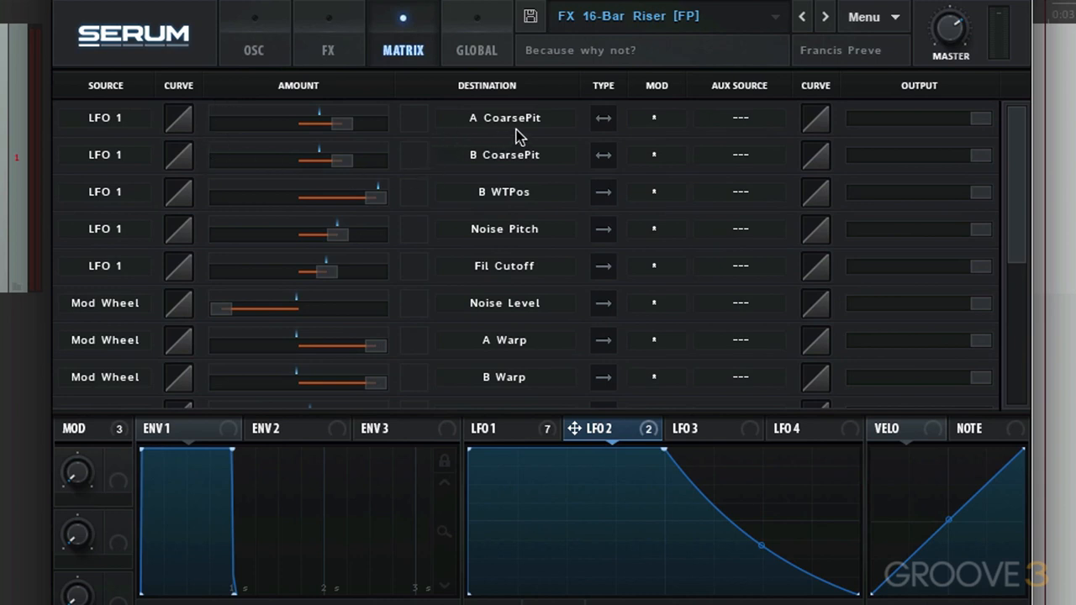
left_click(254, 53)
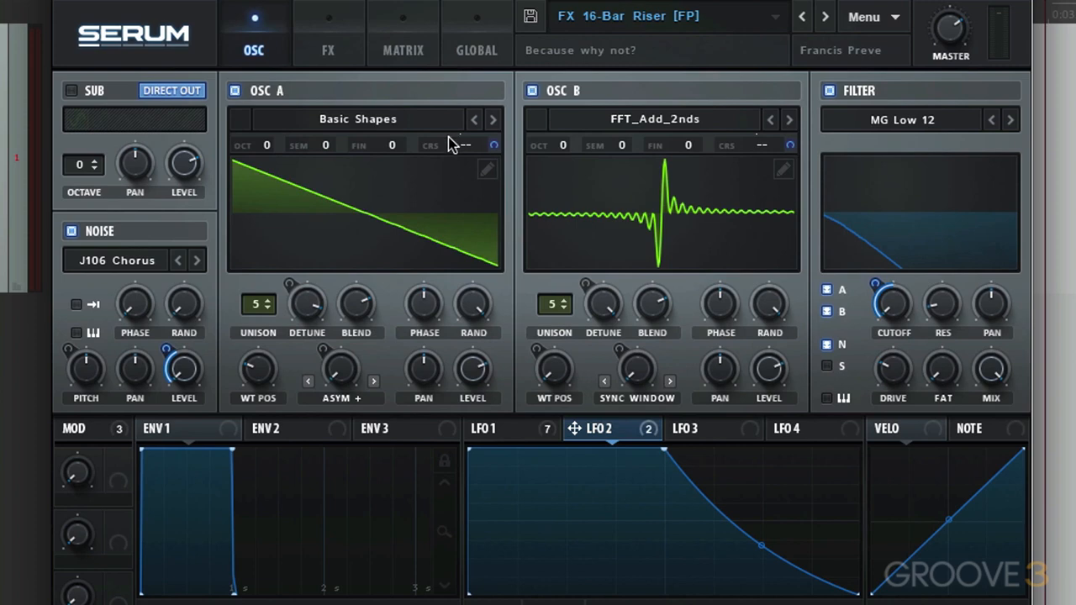
- Check LFO 1's B WTPos routing and sweep oscillator B's wavetable position, ending at 1
left_click(411, 50)
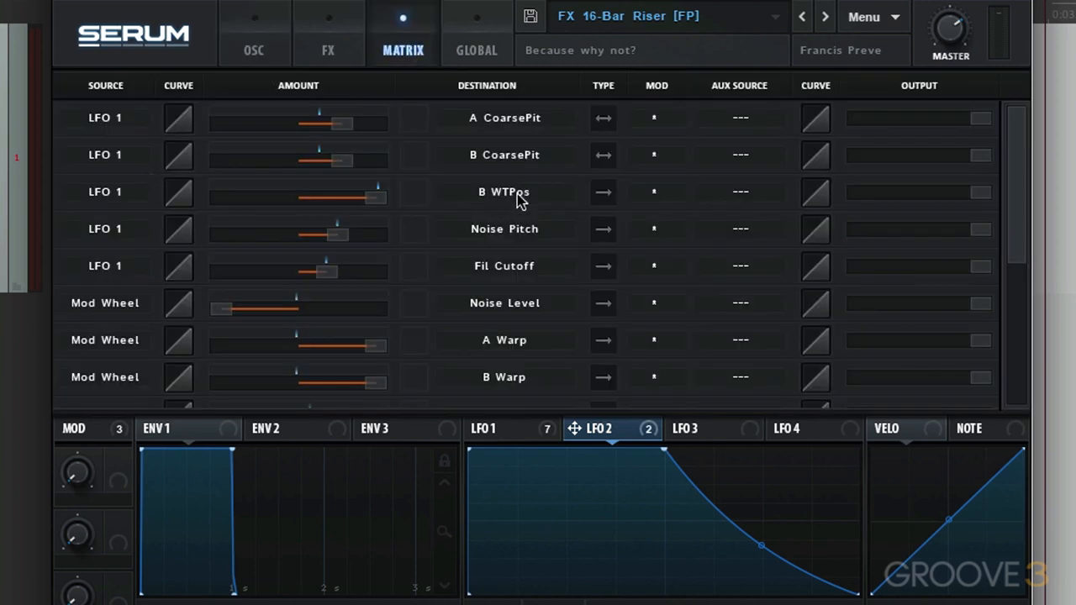
left_click(274, 59)
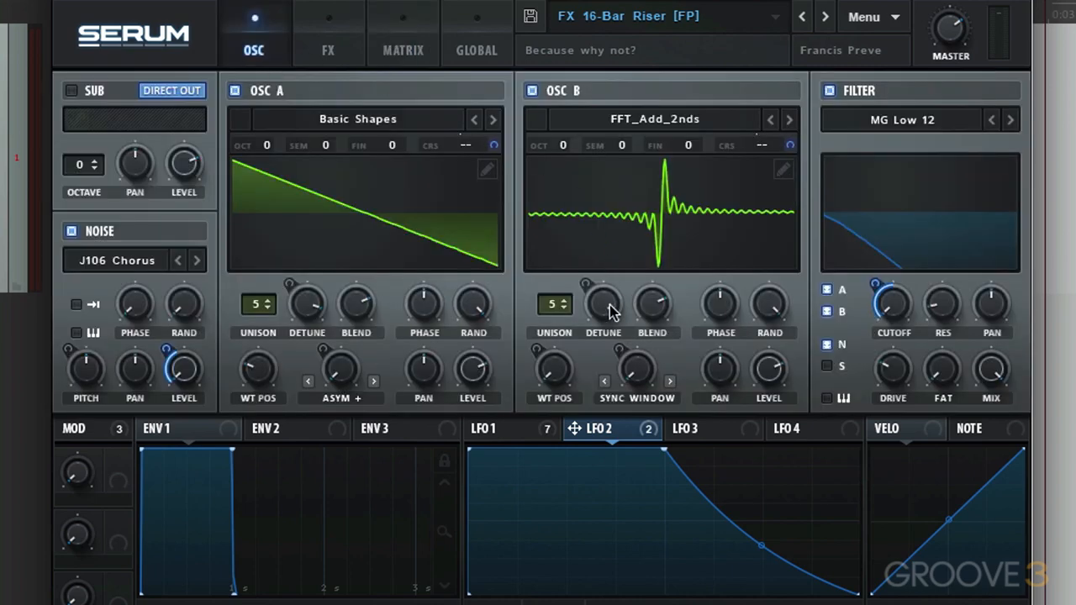
mouse_move(553, 376)
left_mouse_down()
mouse_move(589, 246)
mouse_move(568, 385)
left_mouse_up()
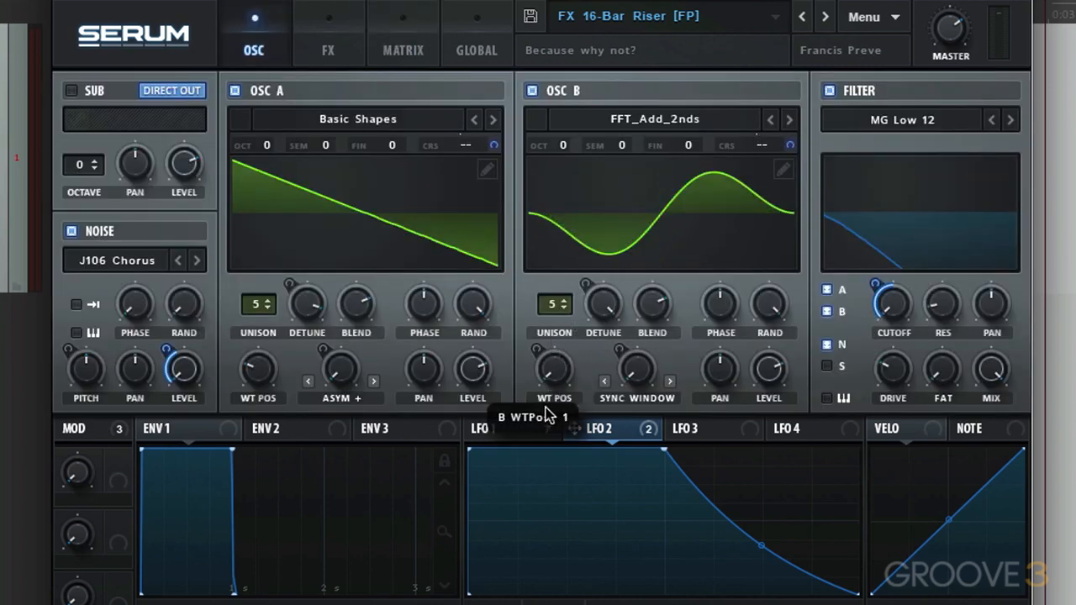
- Compare LFO 1's Noise Pitch and Fil Cutoff routings in the matrix with the matching noise and filter controls
left_click(415, 61)
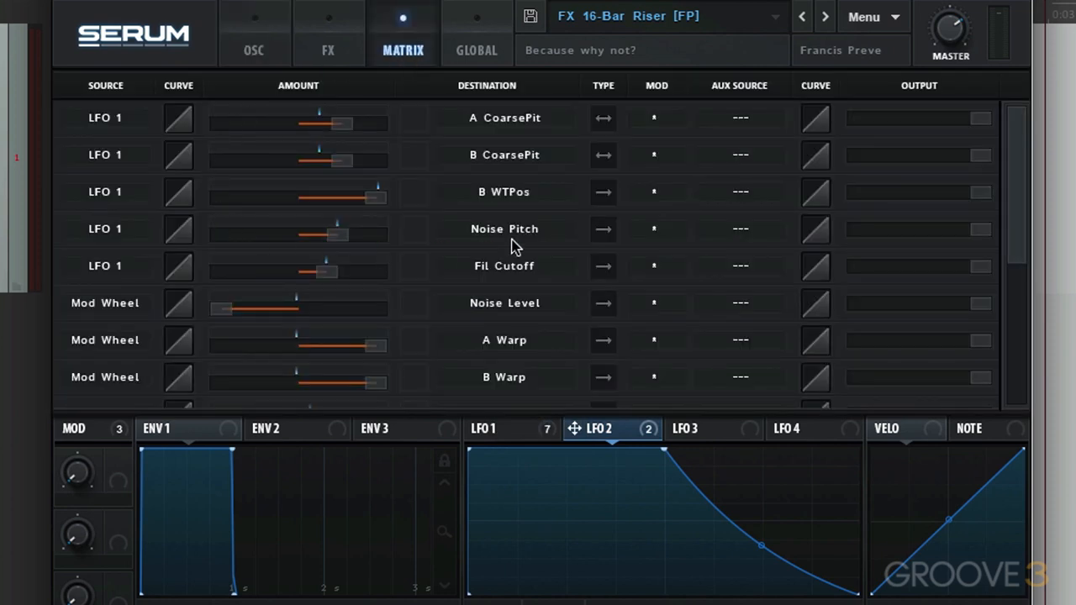
left_click(267, 53)
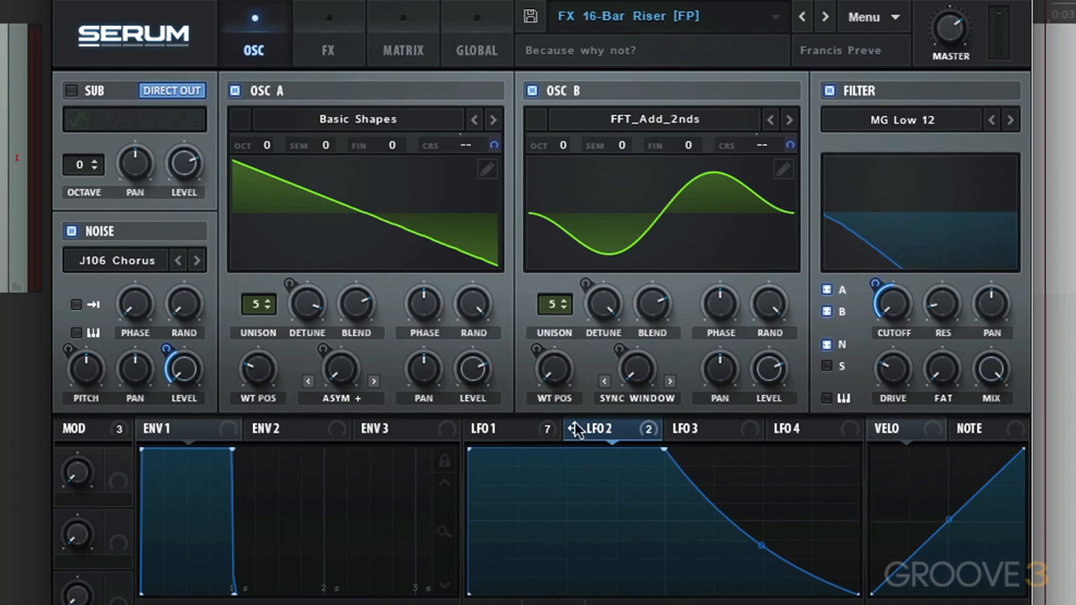
left_click(521, 427)
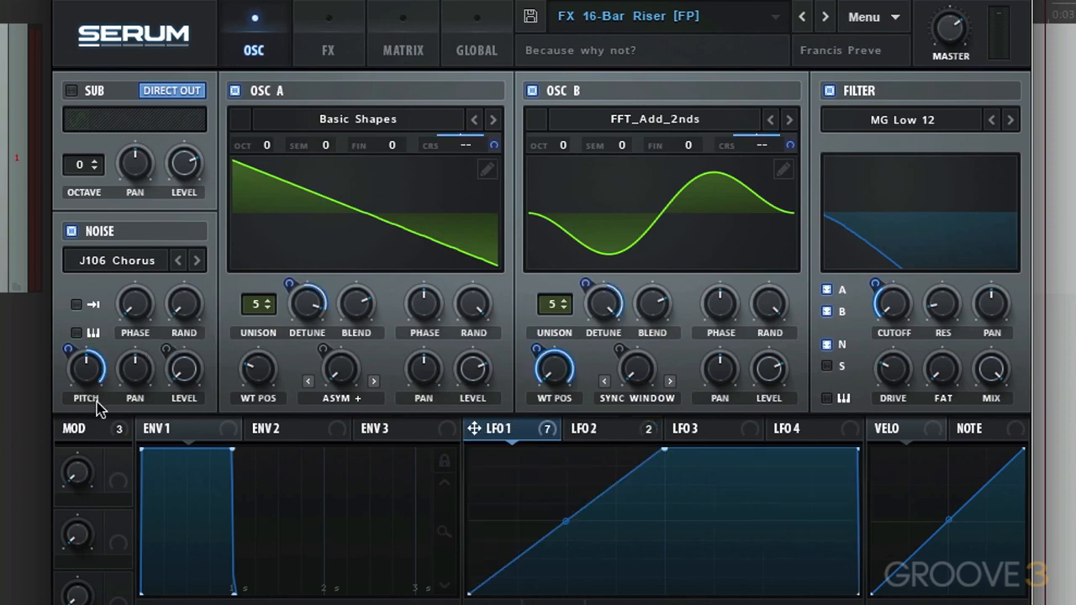
left_click(421, 63)
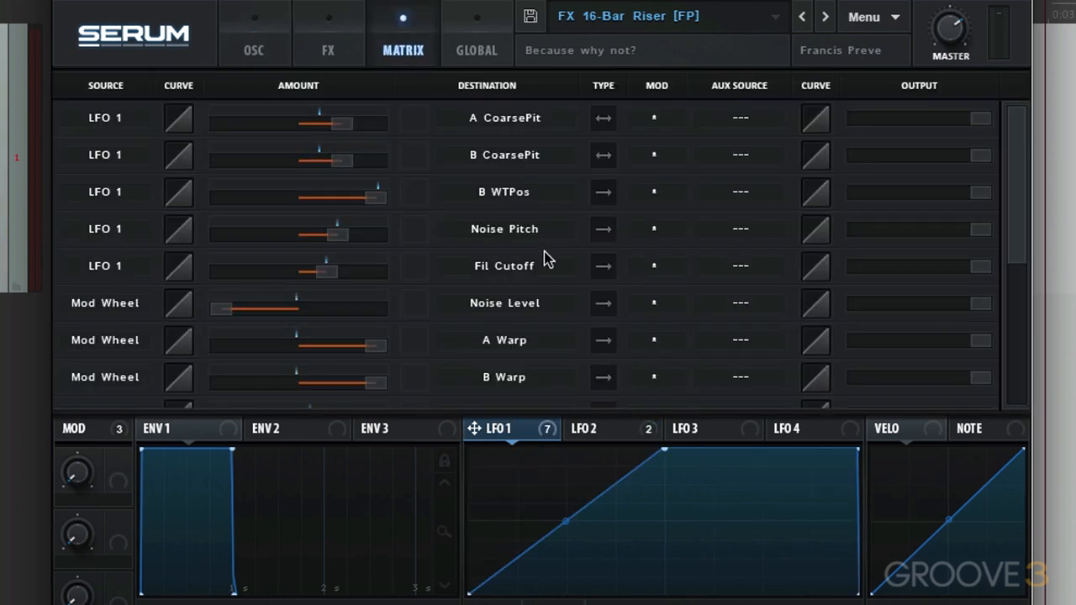
left_click(278, 49)
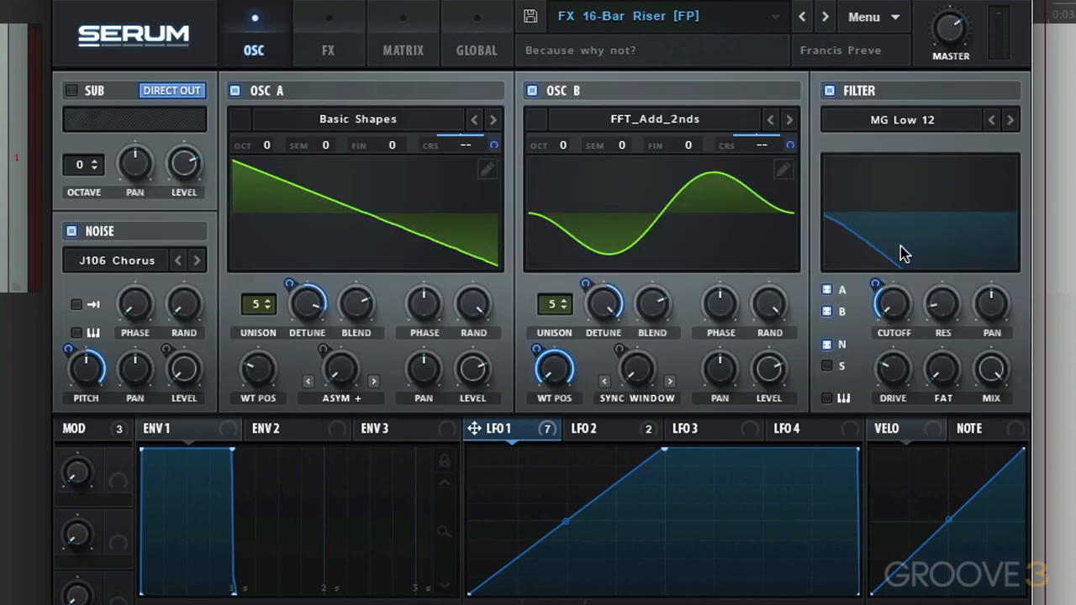
- Check LFO 1's unison detune routings and try moving the detune amounts of oscillators A and B
left_click(382, 61)
scroll(1015, 235, "down", 5)
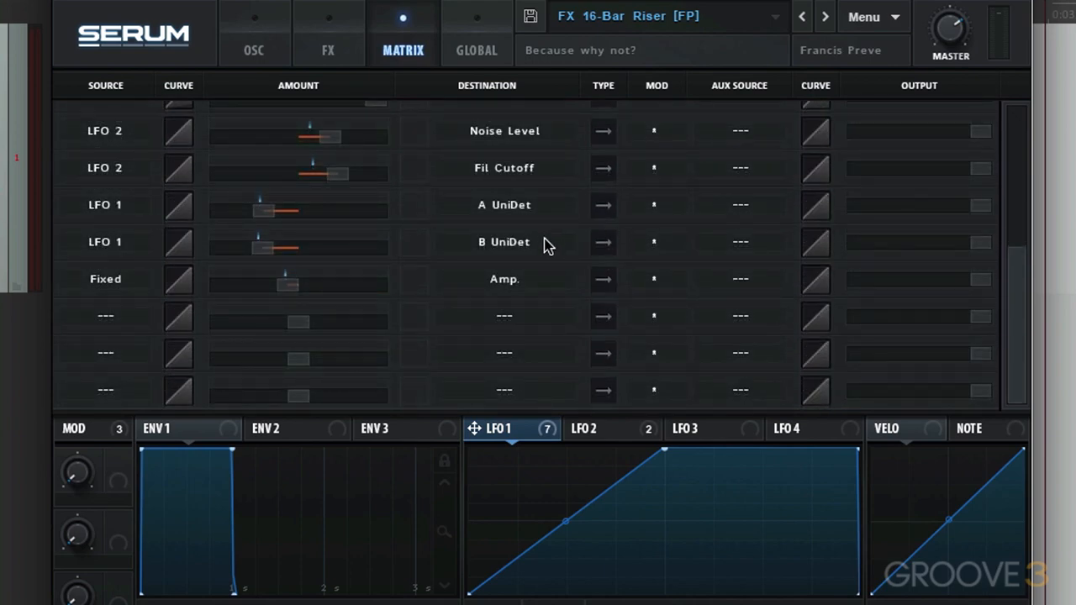
left_click(262, 64)
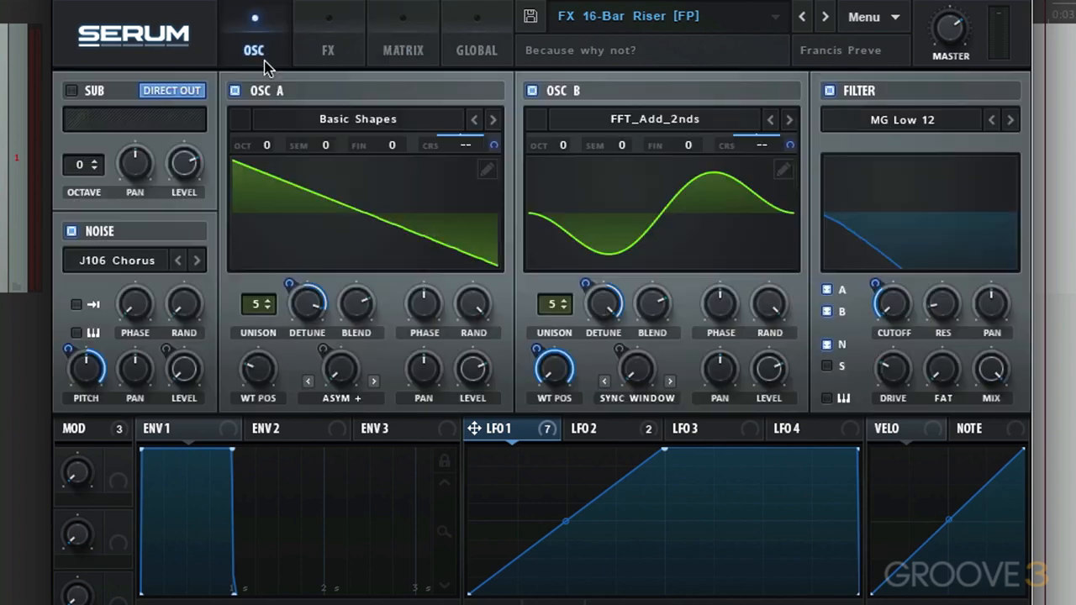
left_click_drag(307, 304, 304, 339)
left_click_drag(595, 309, 591, 322)
- Examine LFO 2's Noise Level and Fil Cutoff routings in the matrix and on the modulated controls
left_click(411, 54)
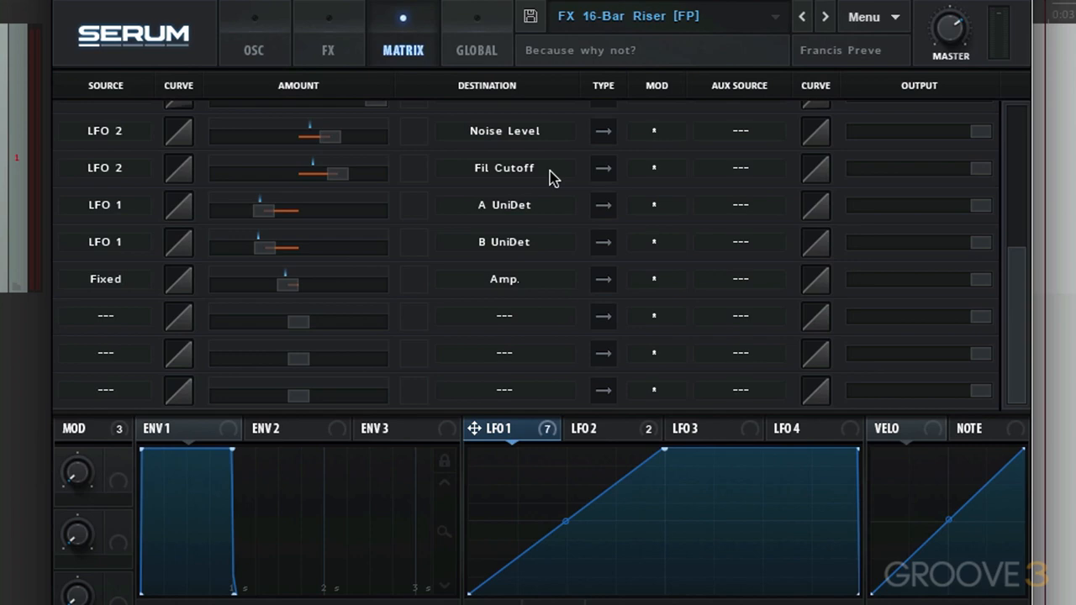
left_click(264, 55)
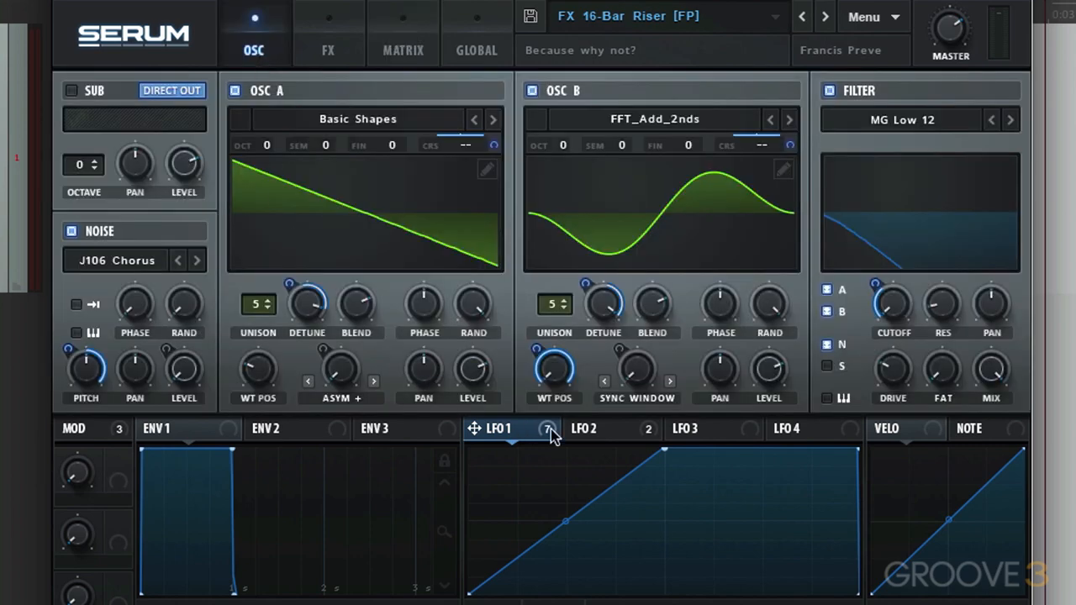
left_click(594, 430)
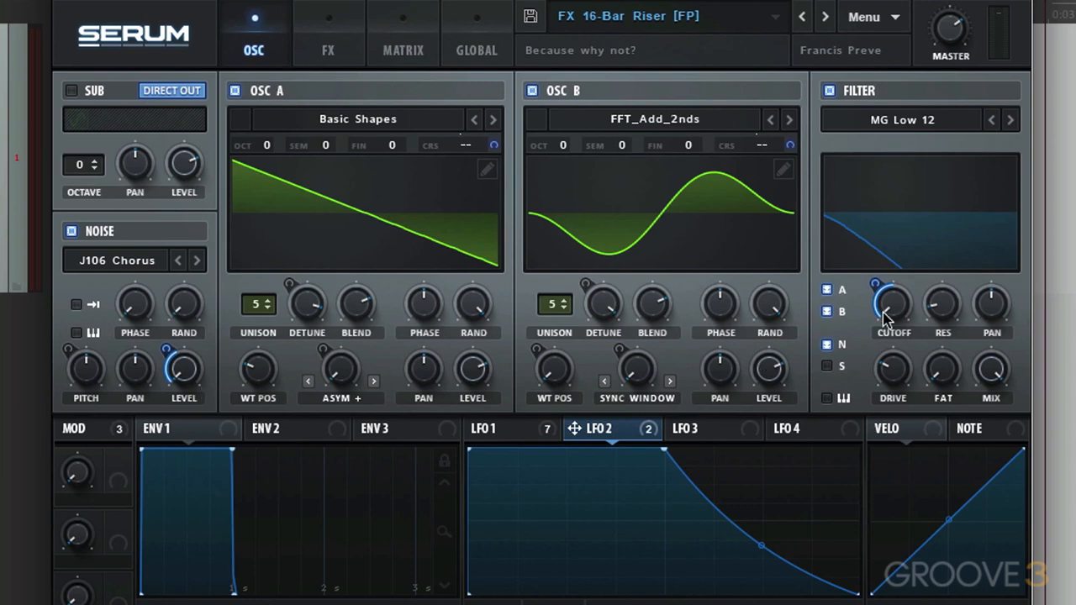
- Compare the curve shapes of LFO 1 and LFO 2 and the controls each one modulates
left_click(515, 438)
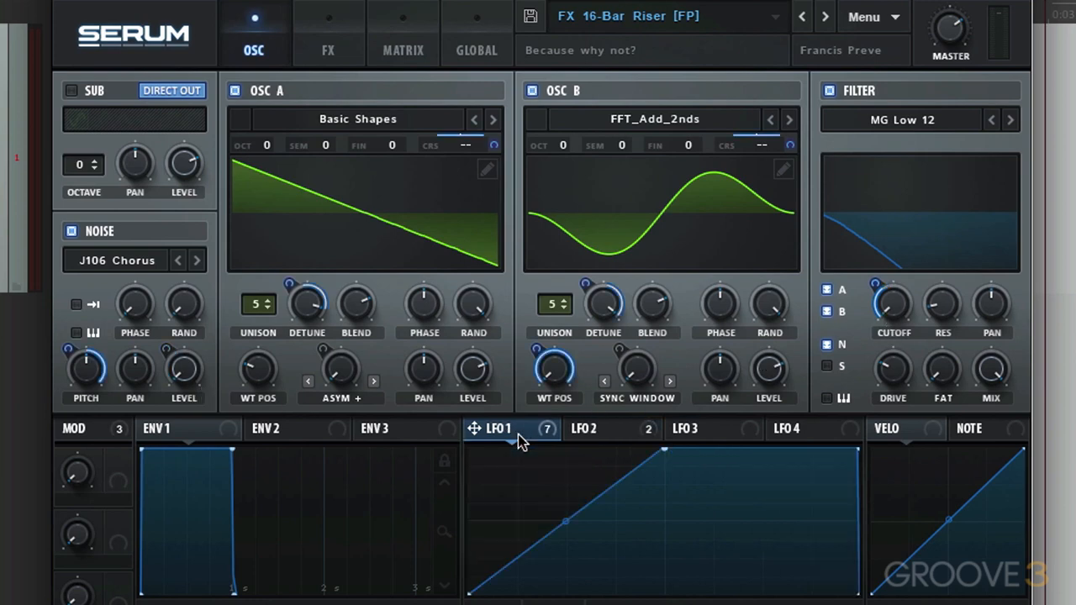
left_click(605, 435)
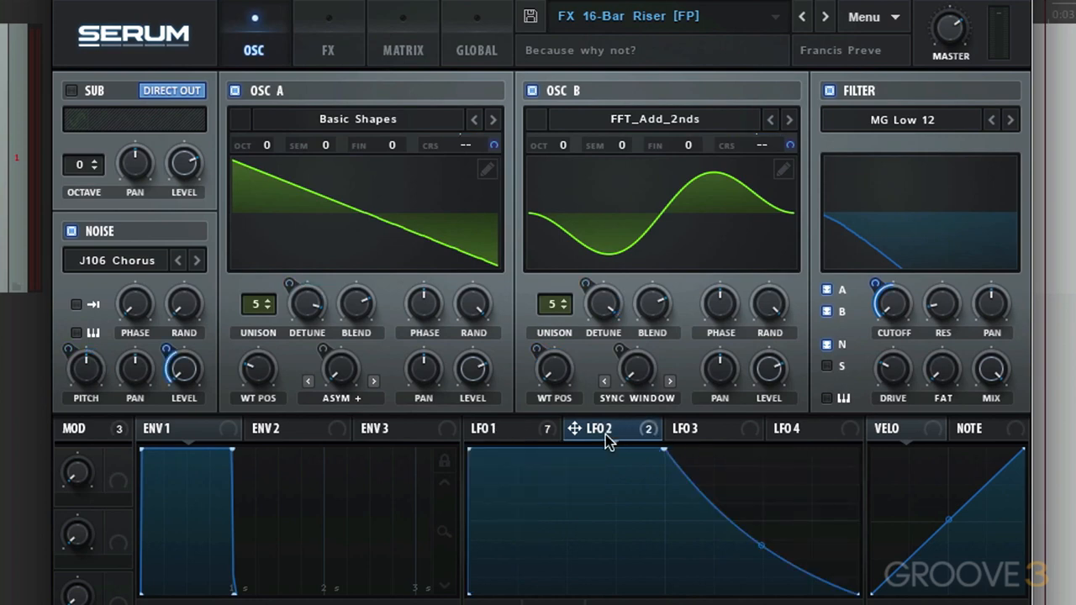
left_click(513, 433)
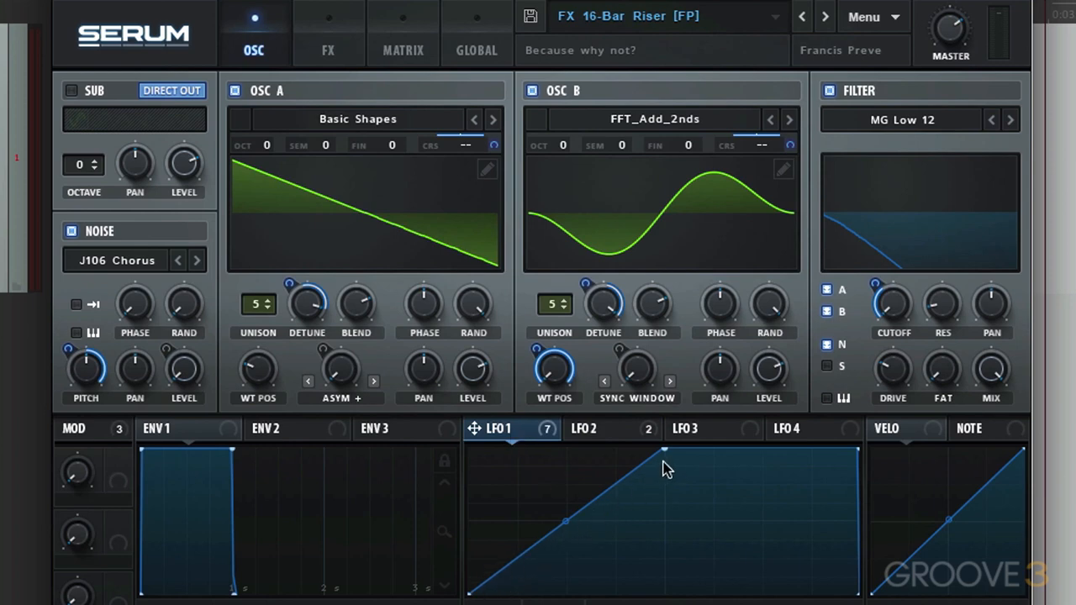
left_click(603, 434)
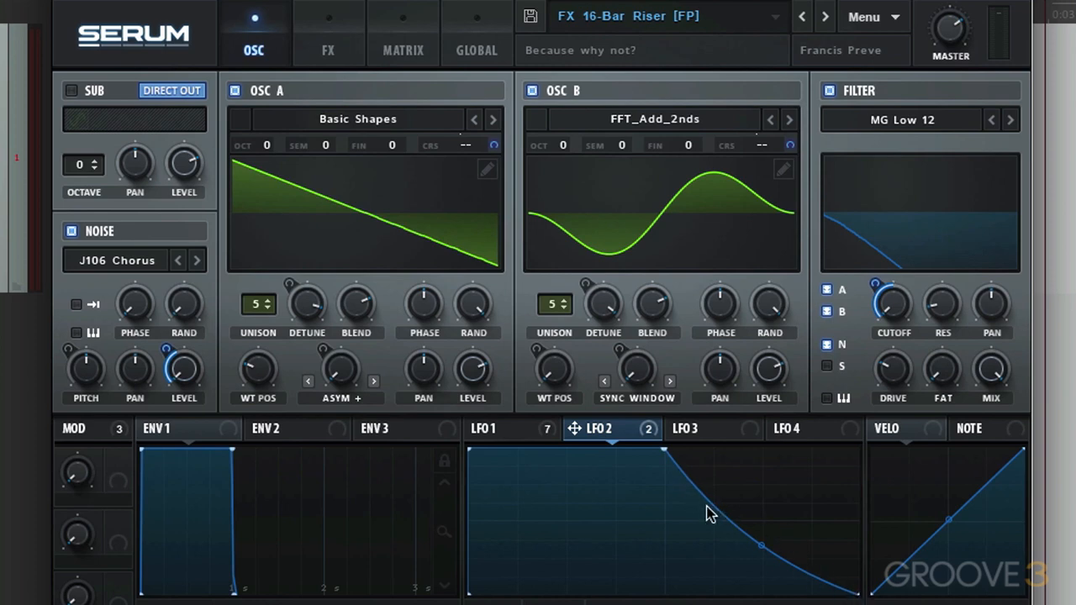
left_click(517, 427)
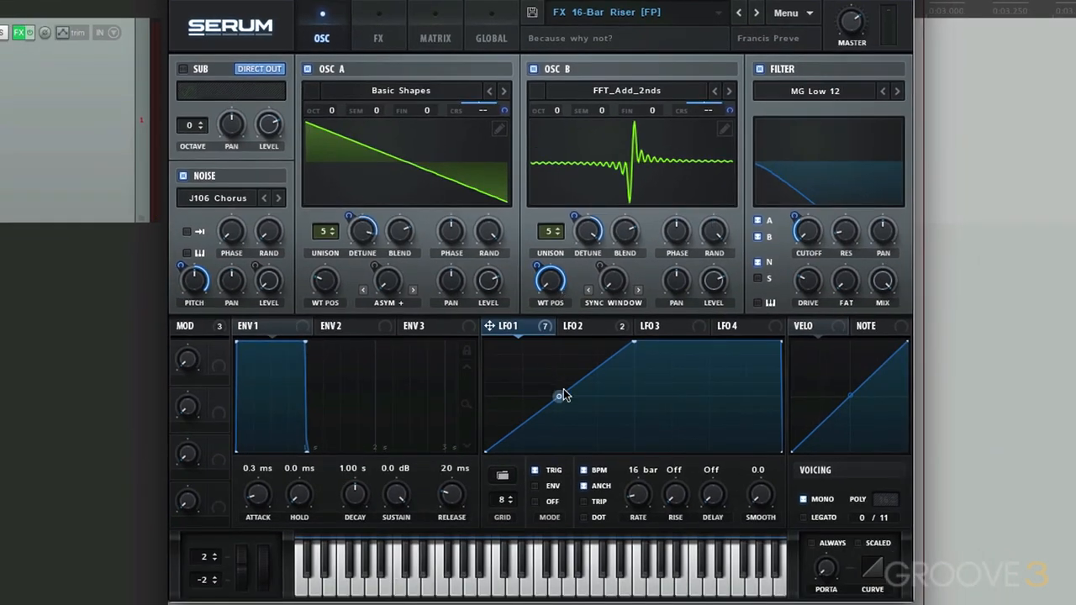
left_click(591, 326)
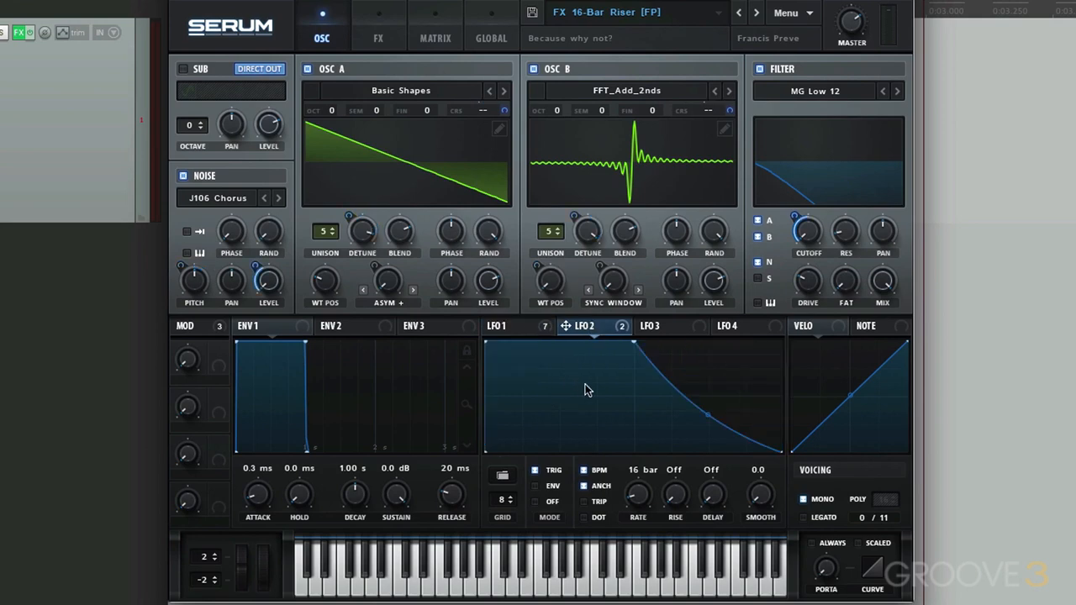
- Review the matrix's mod wheel routings and the Delay, Reverb and Hyper/Dimension effect settings
left_click(449, 38)
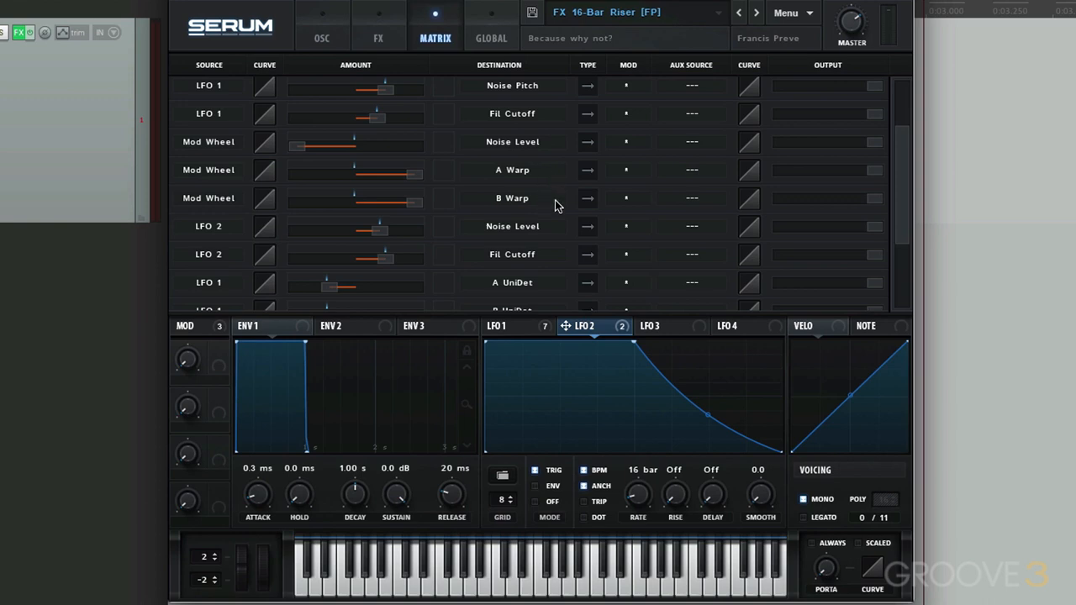
left_click(325, 42)
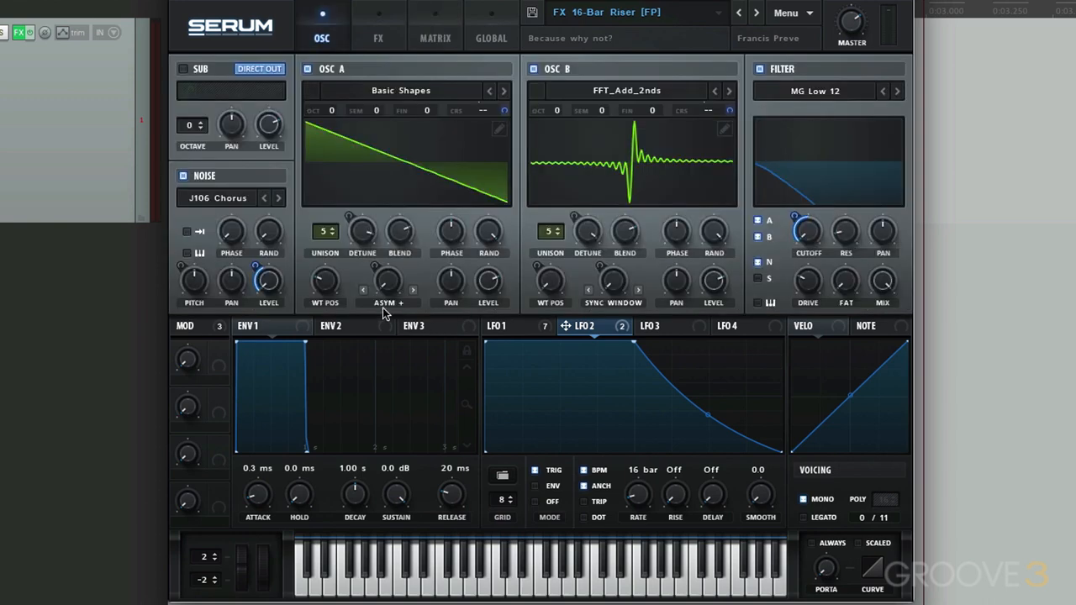
left_click(529, 328)
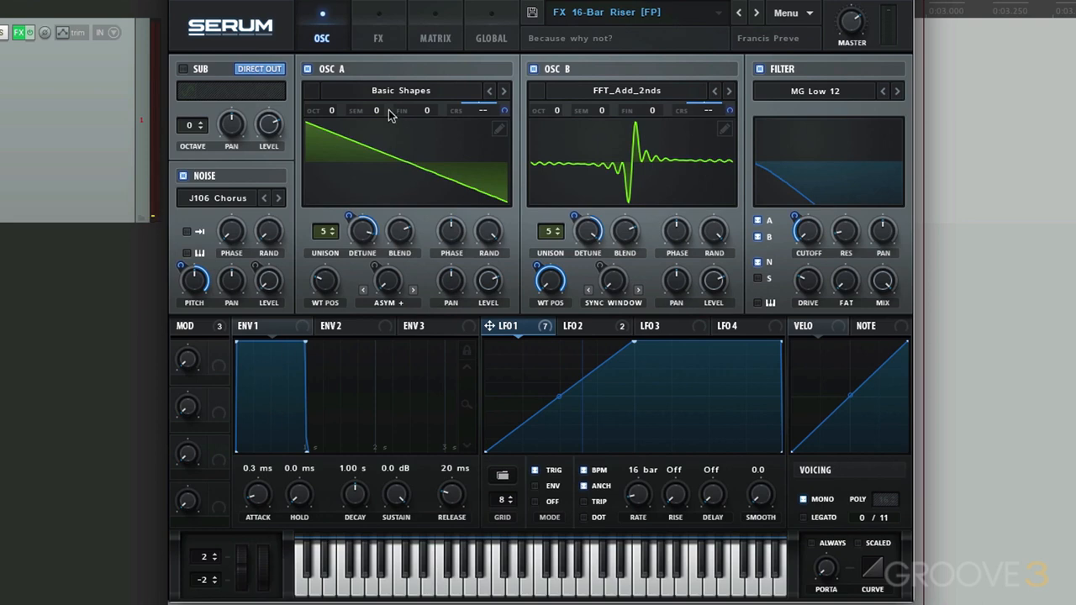
left_click(377, 39)
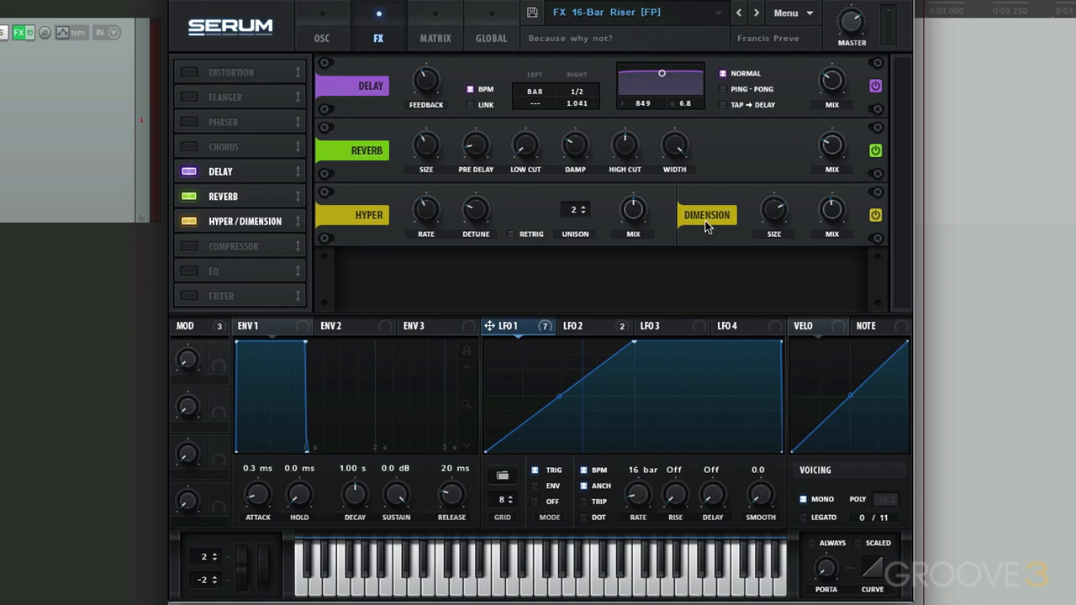
left_click(337, 44)
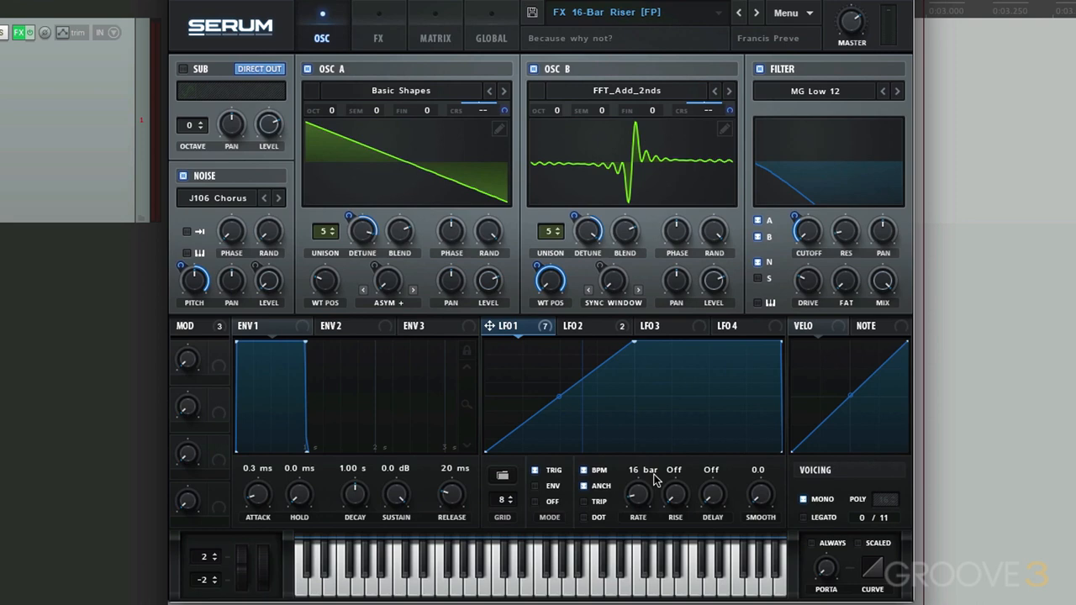
- Try LFO 1's rate at 2 bars and set it to 4 bars
left_click_drag(644, 506, 643, 476)
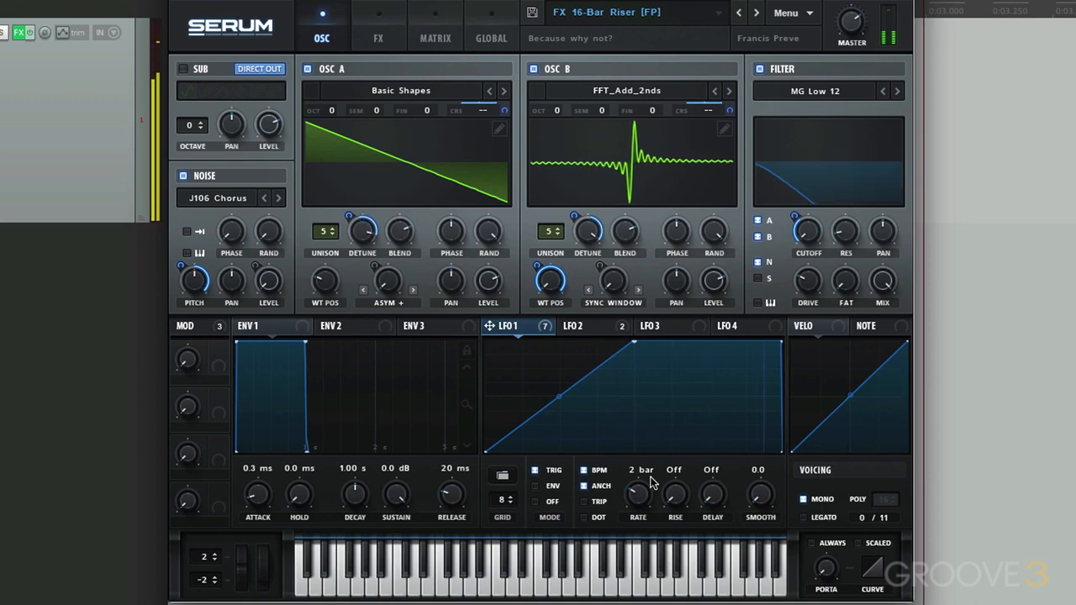
left_click_drag(636, 500, 637, 507)
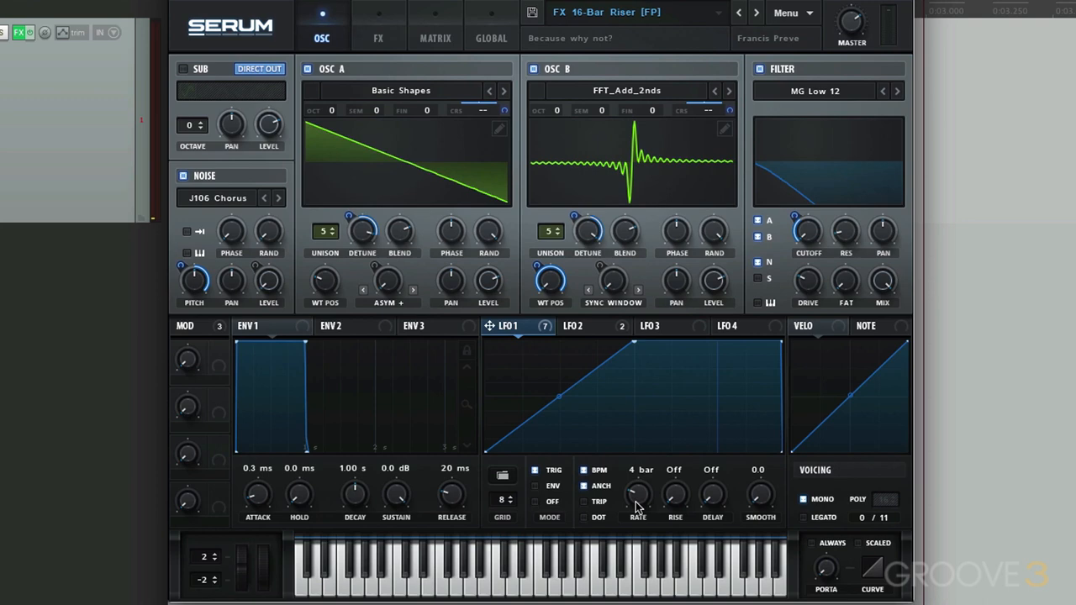
- Compare the riser with the filter off and on, then set the filter resonance to 98% and its display to Phases
left_click(760, 70)
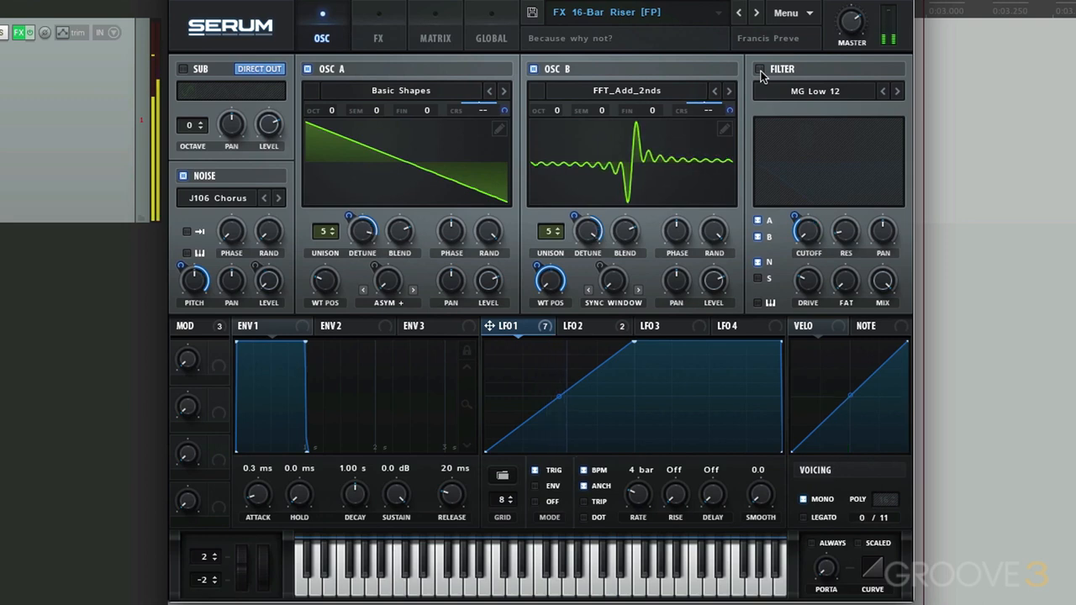
left_click(760, 71)
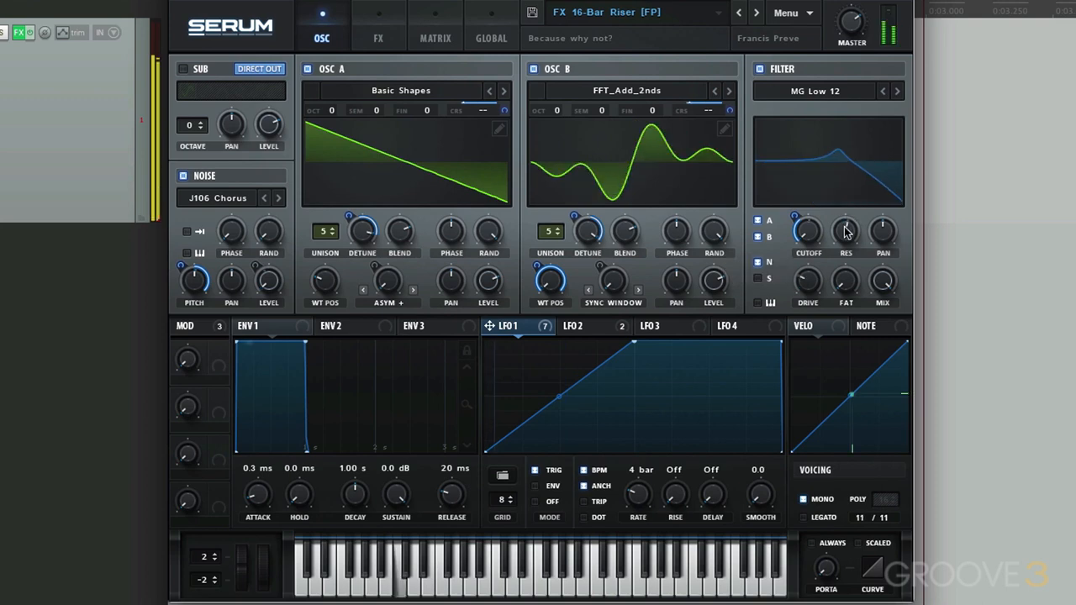
left_click_drag(846, 231, 860, 167)
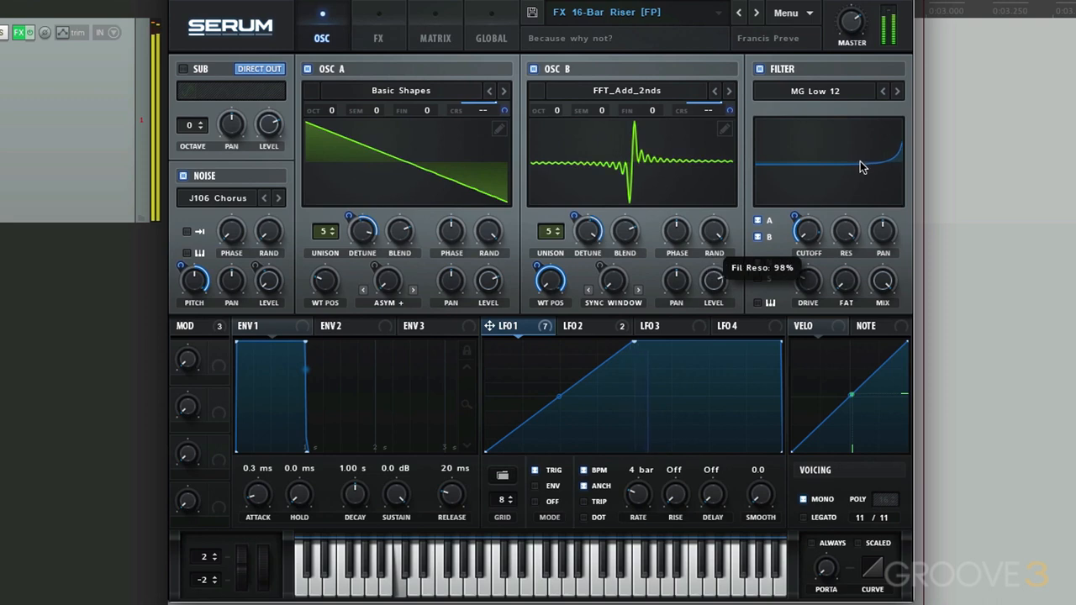
left_click(860, 161)
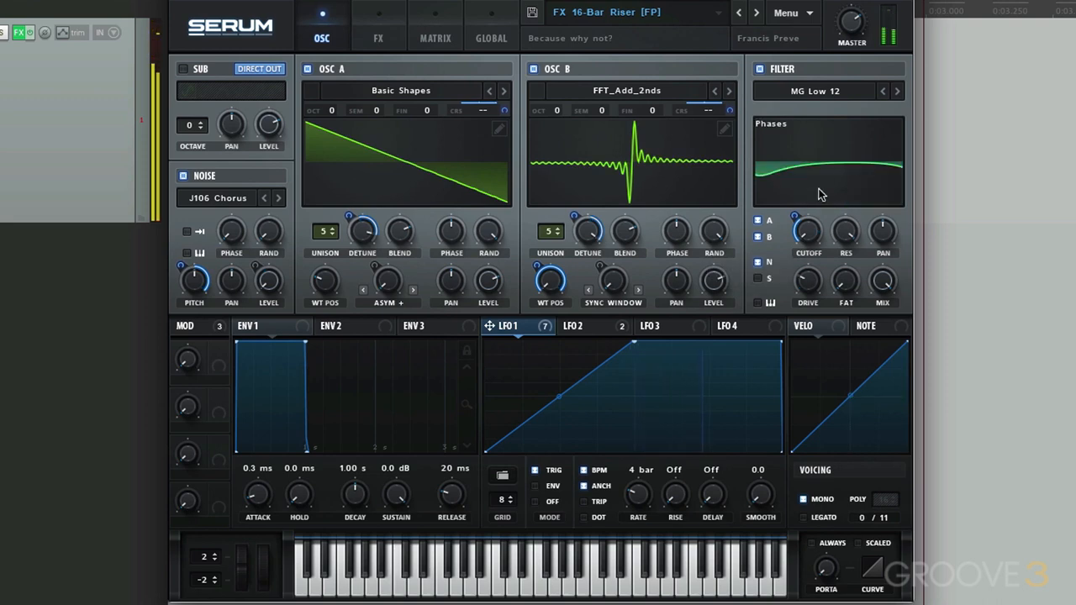
- Set LFO 1's rate to 8 bars and try raising and lowering the filter drive
left_click_drag(636, 492, 636, 497)
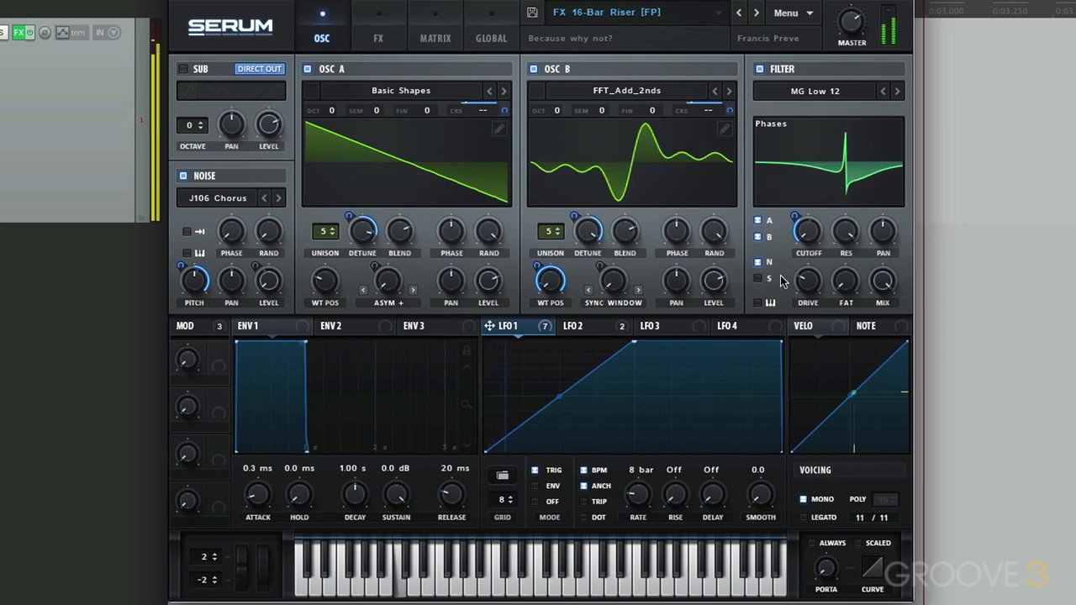
left_click_drag(805, 283, 807, 268)
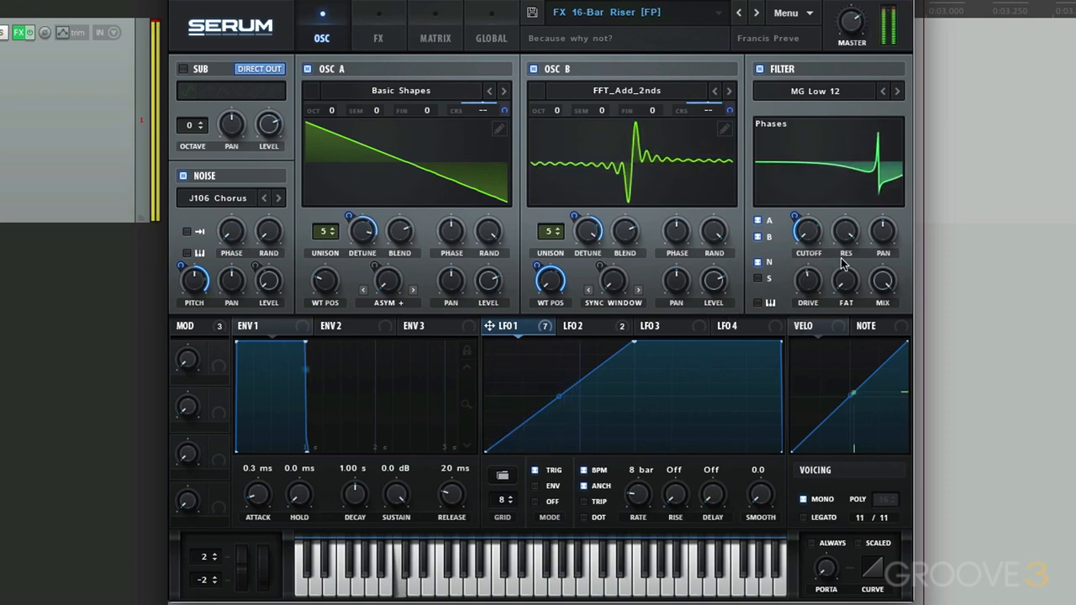
left_click_drag(807, 282, 807, 303)
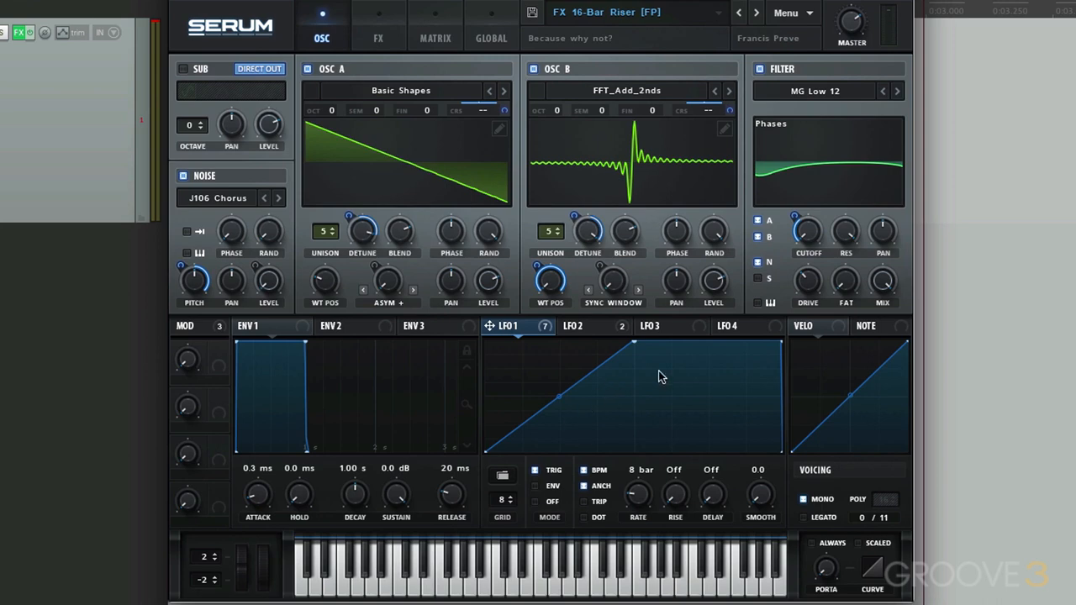
- Set LFO 1's rate to 4 bars and try concave and convex rise curves, ending with a slightly concave one
left_click_drag(639, 494, 639, 486)
left_click_drag(560, 398, 580, 424)
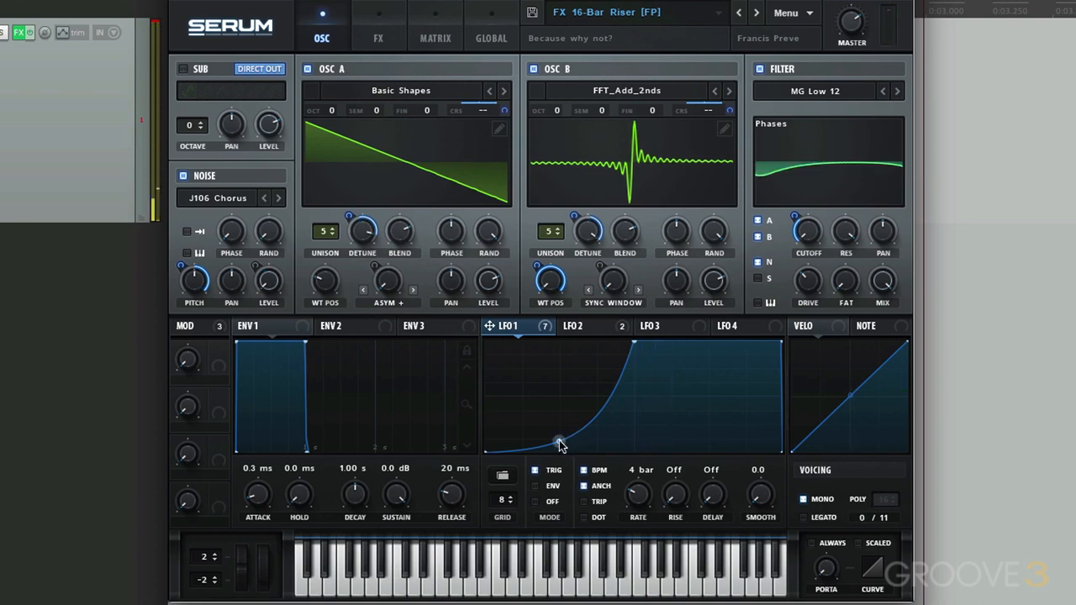
left_click_drag(561, 446, 543, 385)
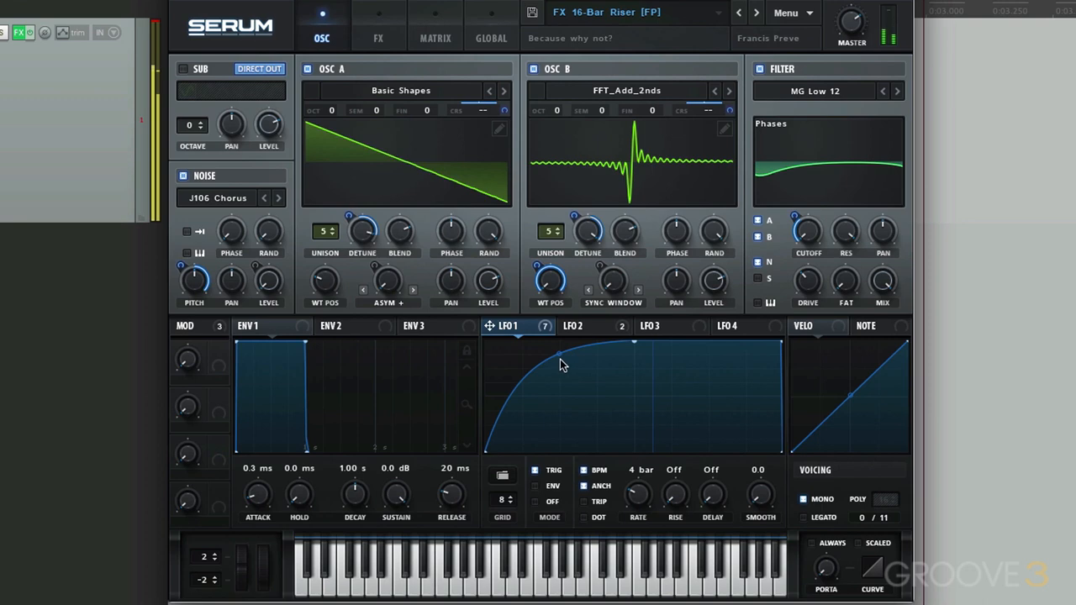
left_click_drag(560, 355, 563, 365)
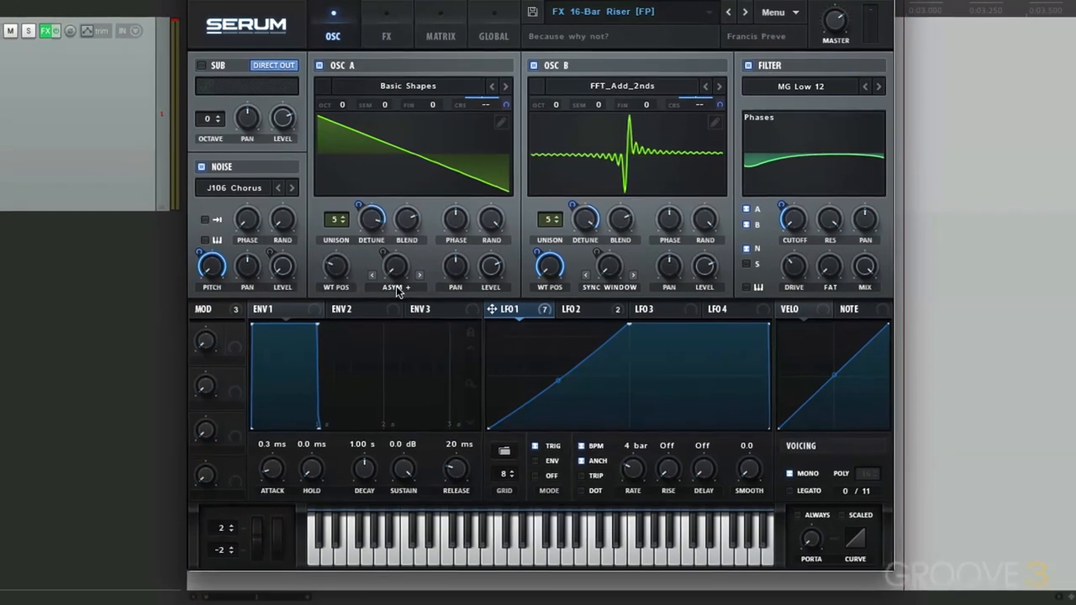
- Try Osc A's warp mode as Bend + and Mirror, and switch the voicing from mono to polyphonic
left_click(388, 302)
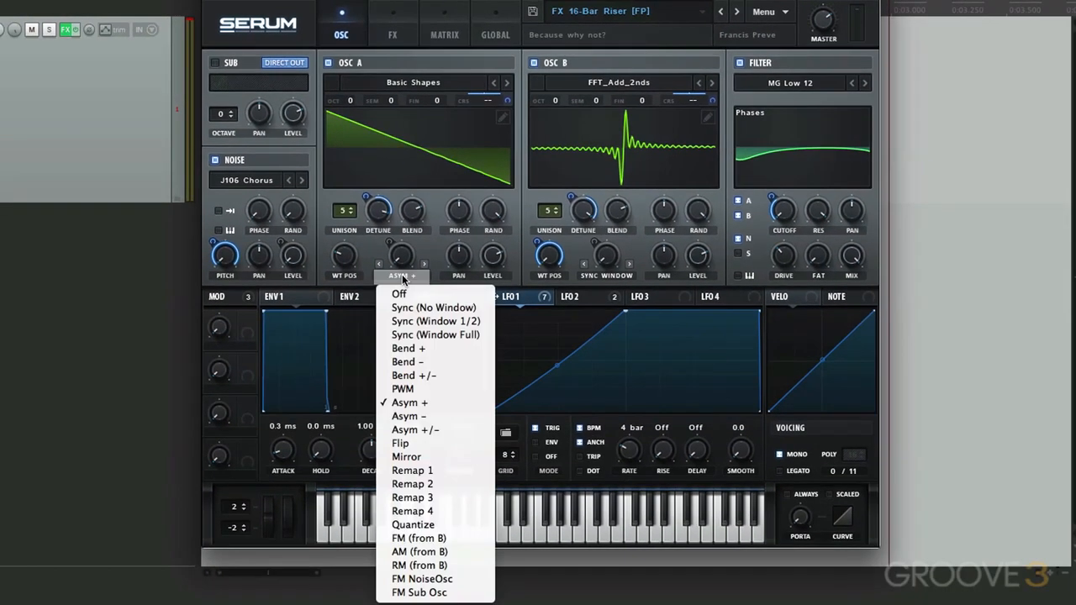
left_click(451, 350)
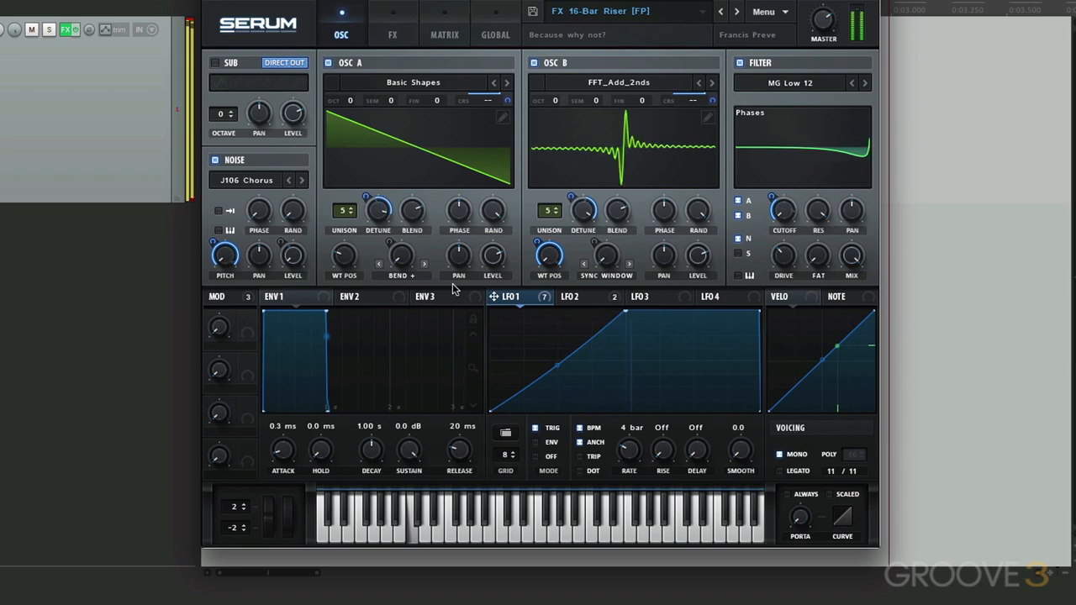
left_click(407, 277)
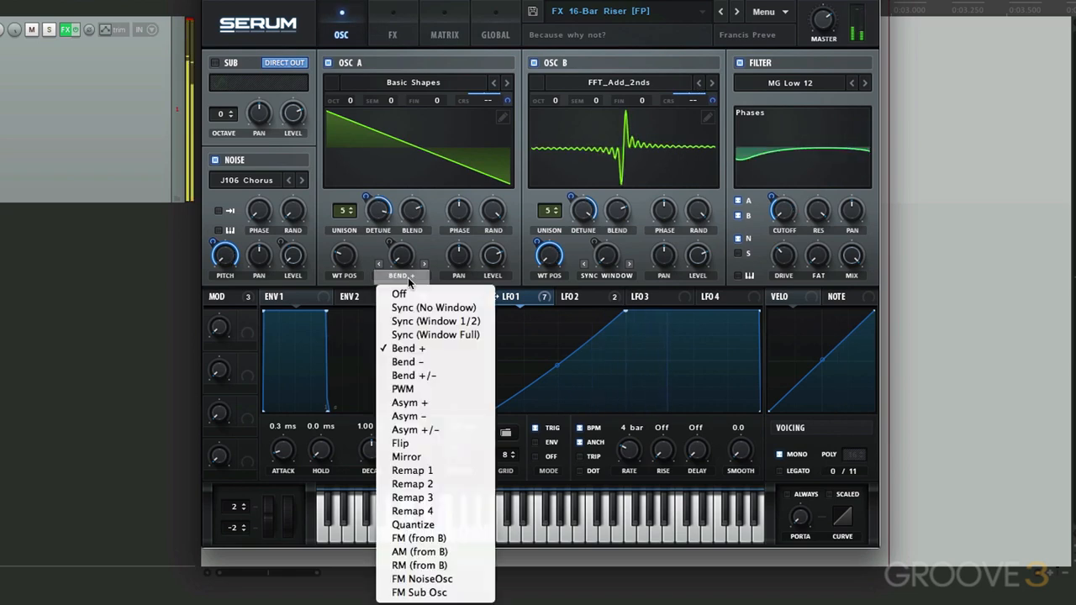
left_click(436, 459)
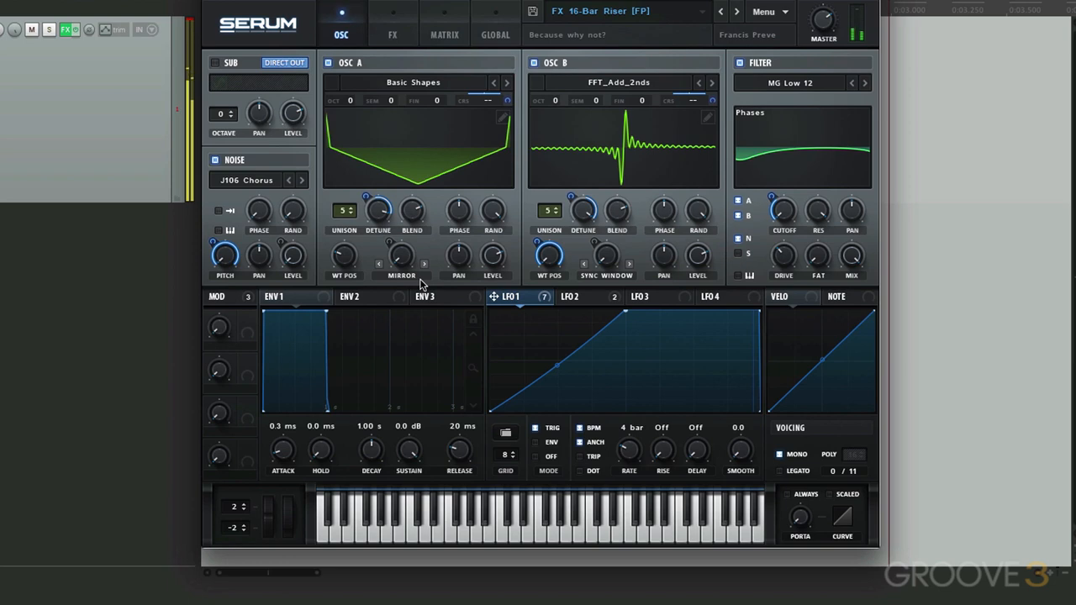
left_click(780, 456)
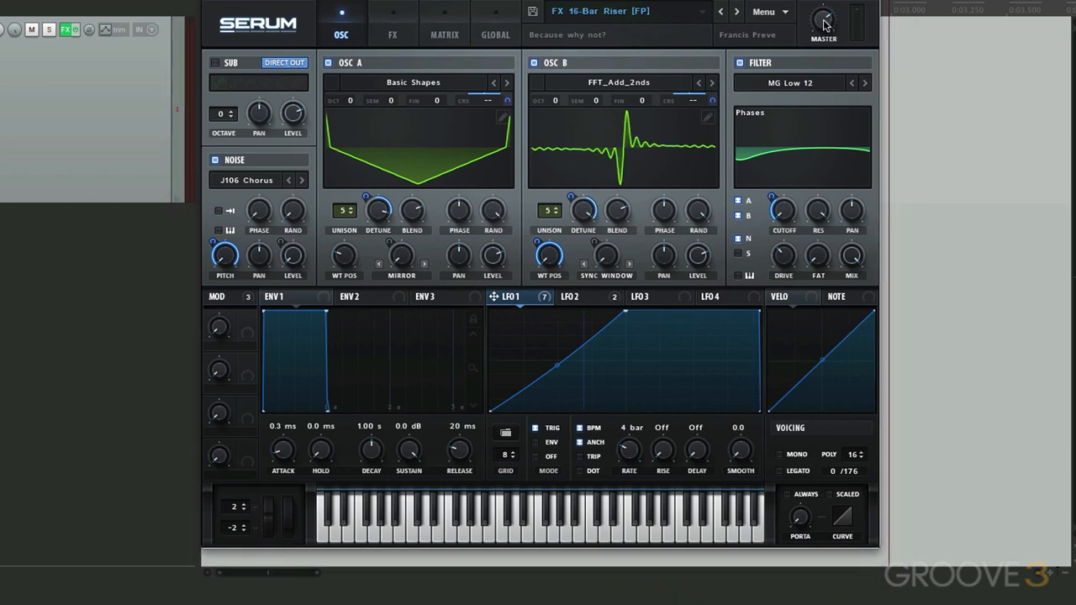
mouse_move(821, 38)
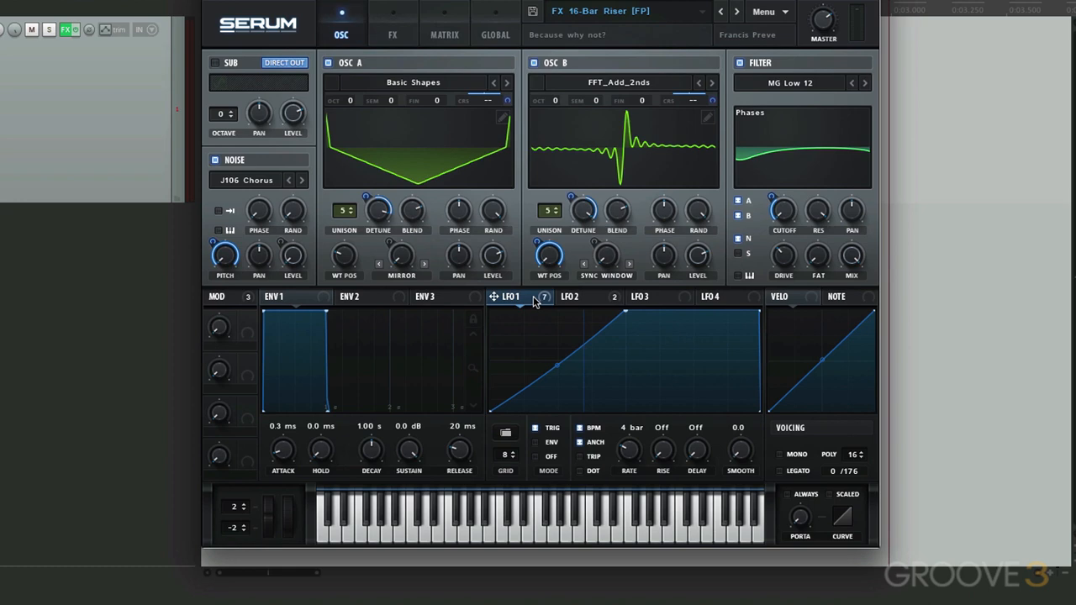
- Reload the FX 16-Bar Riser preset to restore its original settings
left_click(602, 14)
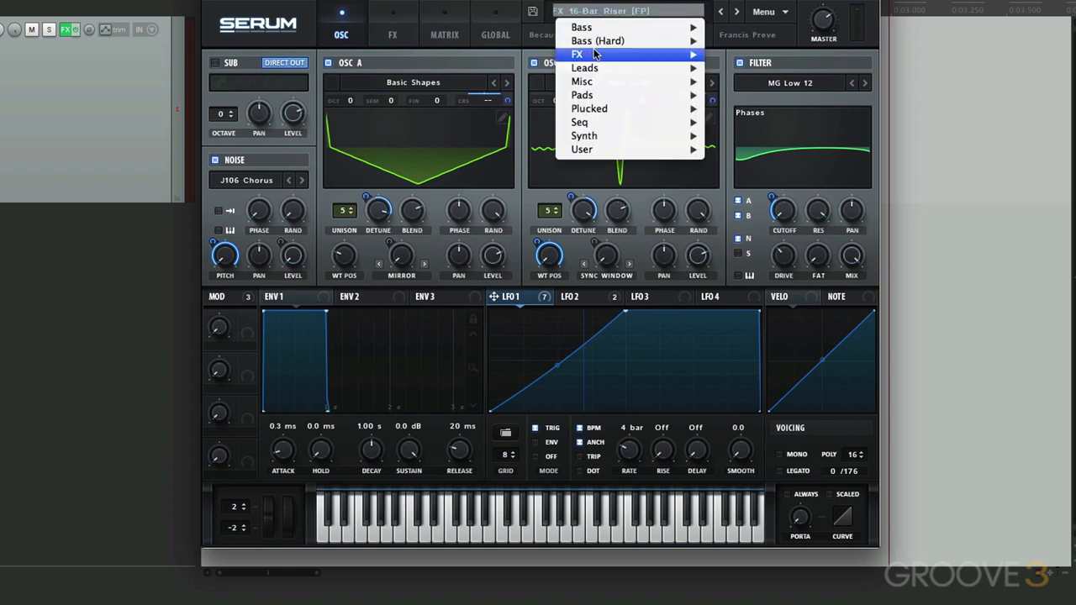
mouse_move(595, 54)
key("Escape")
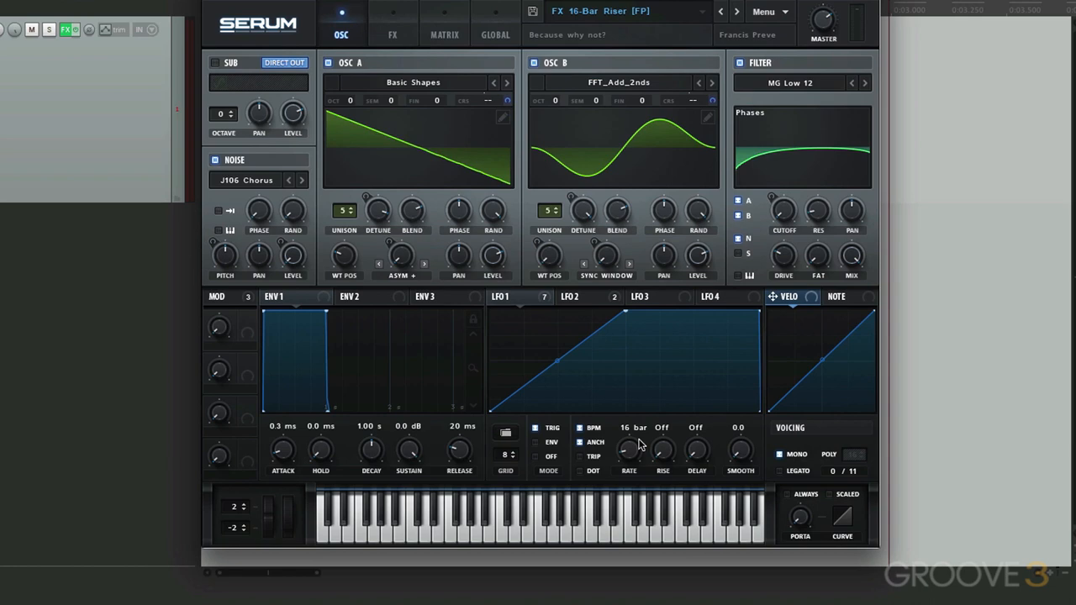
- Turn off LFO 1's BPM sync and set its rate to 0.2 Hz
left_click(580, 429)
mouse_move(627, 433)
left_mouse_down()
mouse_move(642, 394)
mouse_move(629, 439)
left_mouse_up()
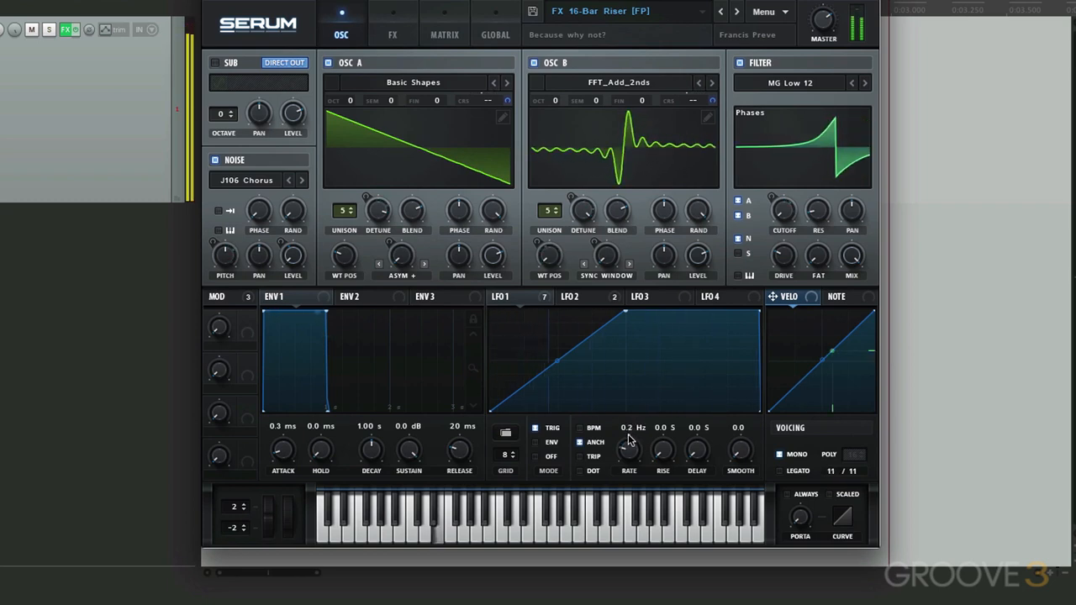